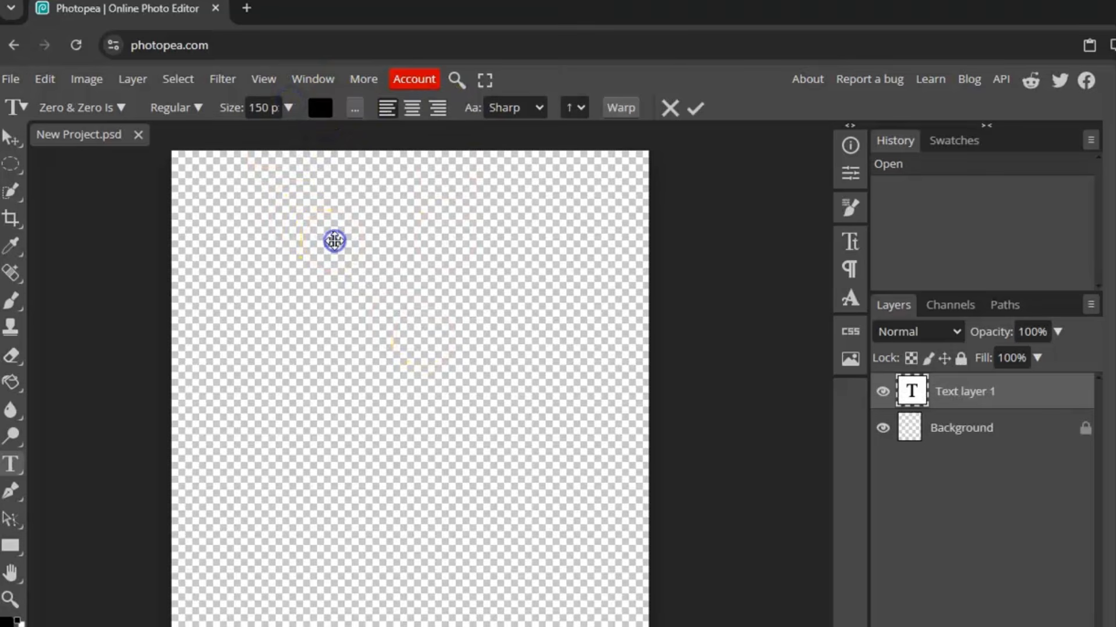
# Enter the text SUCCESSFULY and enlarge it to span nearly the full canvas width in the upper part
pyautogui.write('SUCCESSFULY')
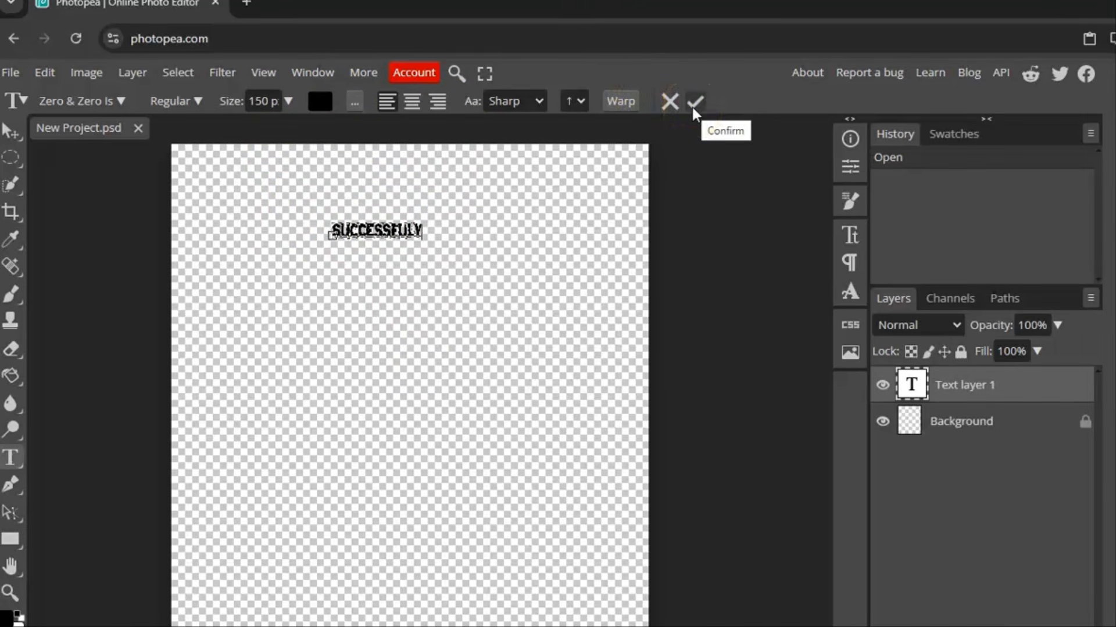
pyautogui.click(694, 108)
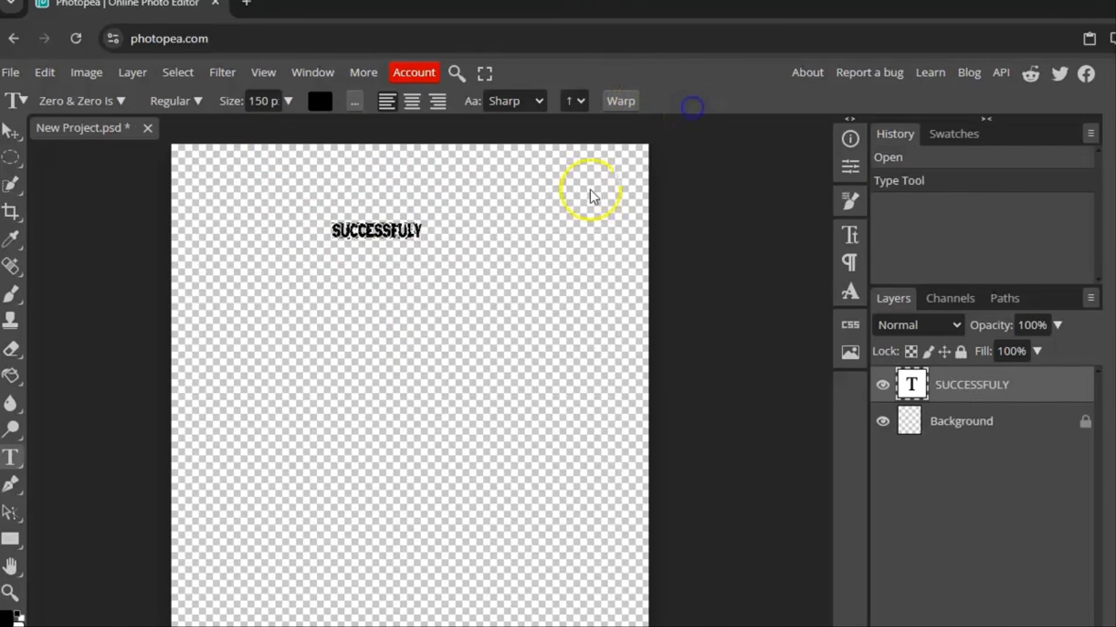
pyautogui.click(13, 132)
pyautogui.click(259, 100)
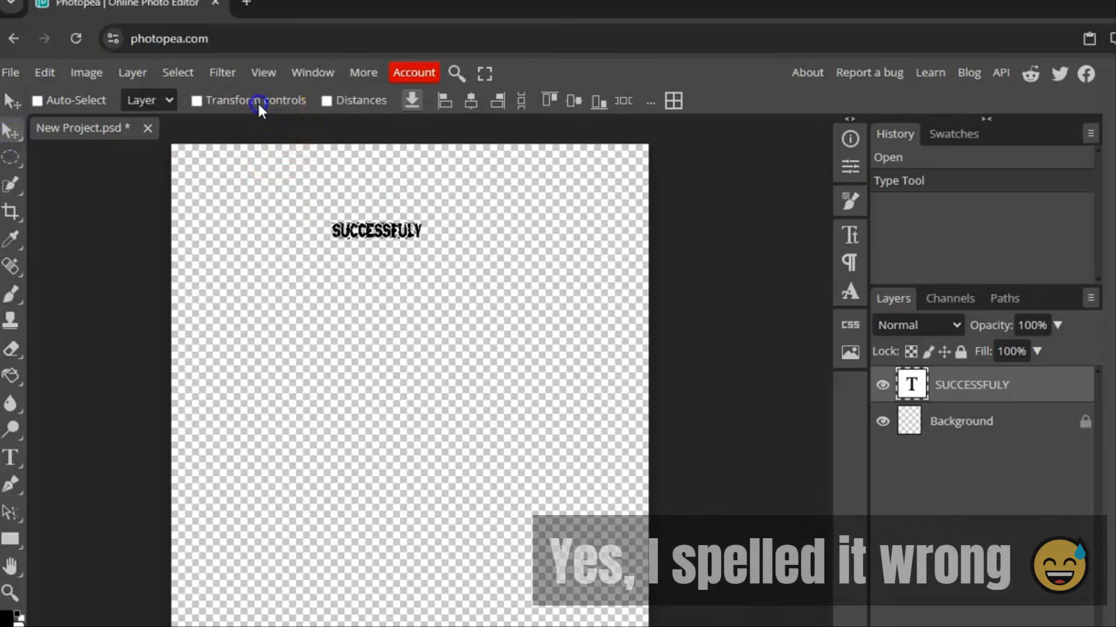
pyautogui.moveTo(419, 237); pyautogui.dragTo(626, 413)
pyautogui.moveTo(535, 254); pyautogui.dragTo(454, 254)
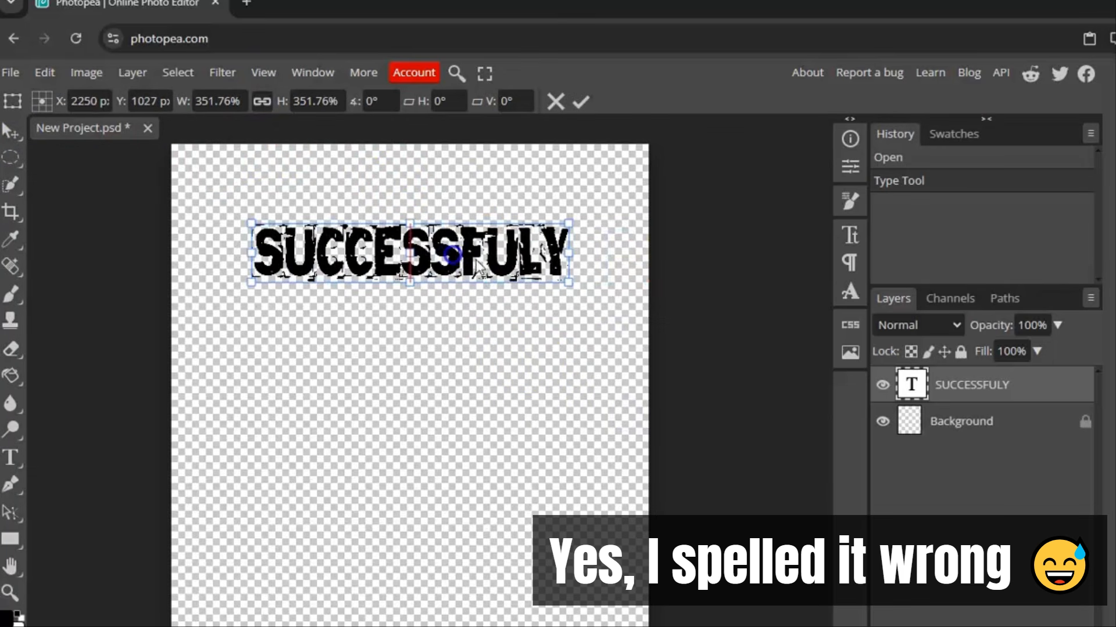
pyautogui.moveTo(556, 277); pyautogui.dragTo(633, 394)
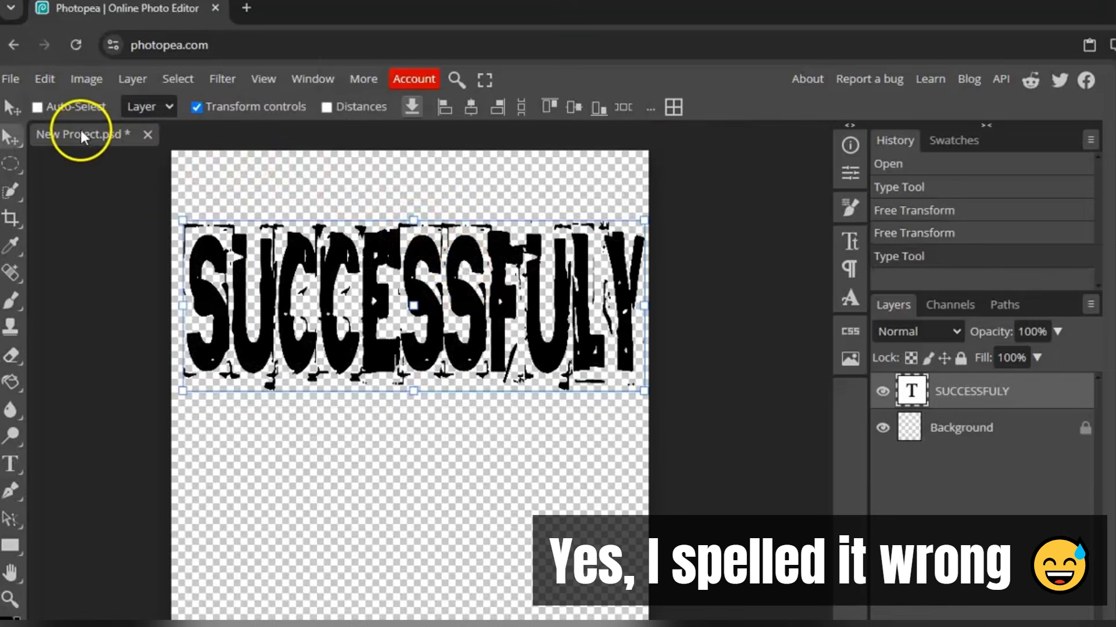
# Change the font of the SUCCESSFULY text to Rubik Distressed
pyautogui.click(9, 468)
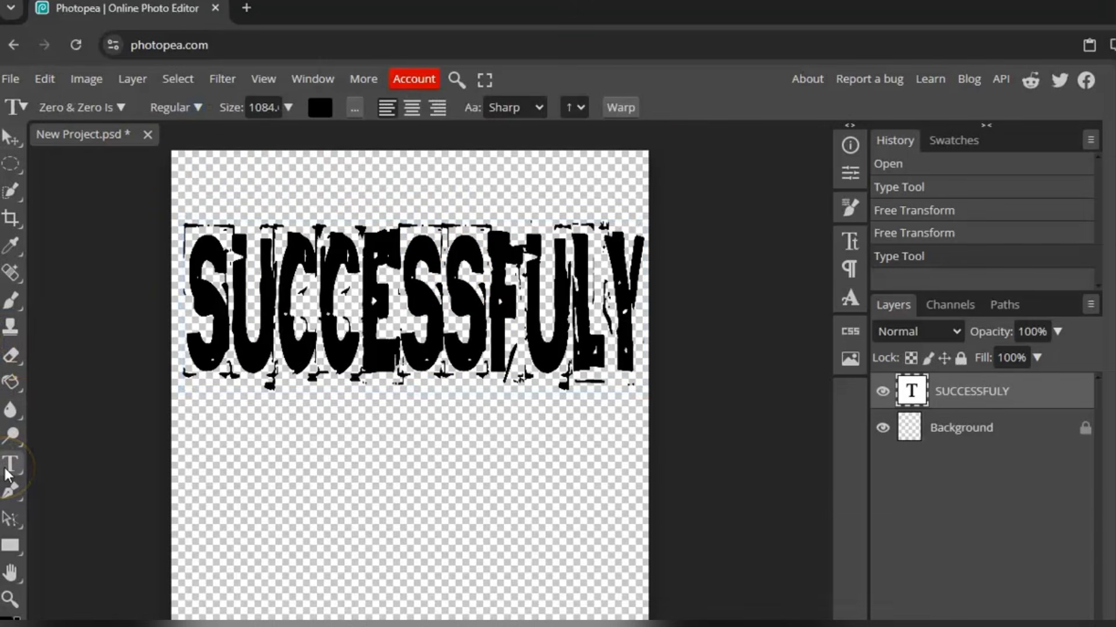
pyautogui.click(342, 266)
pyautogui.click(119, 107)
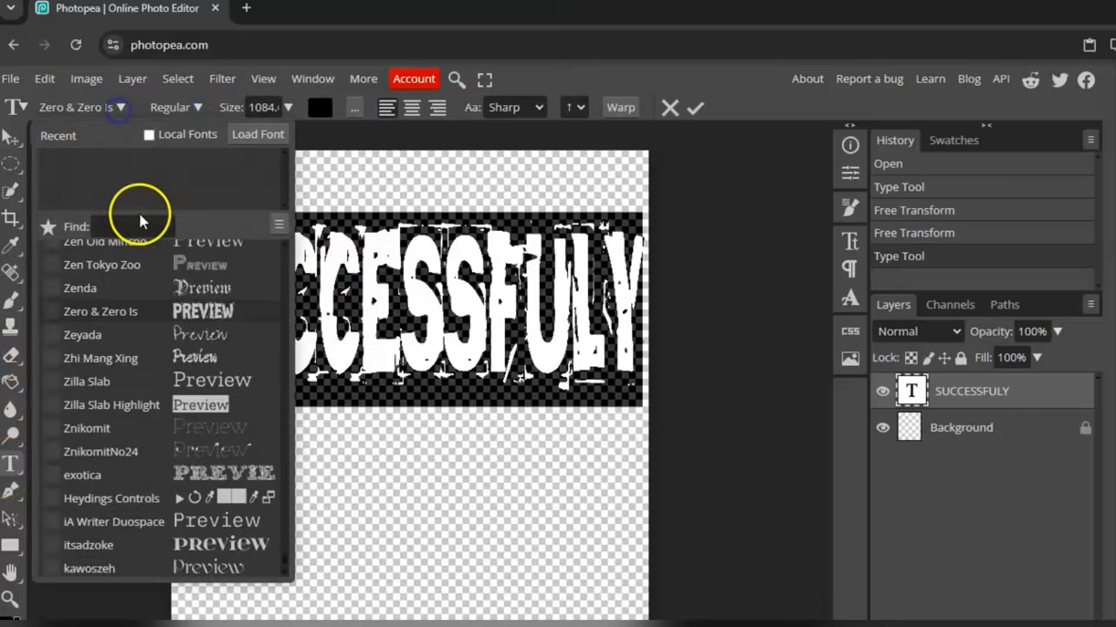
pyautogui.click(147, 220)
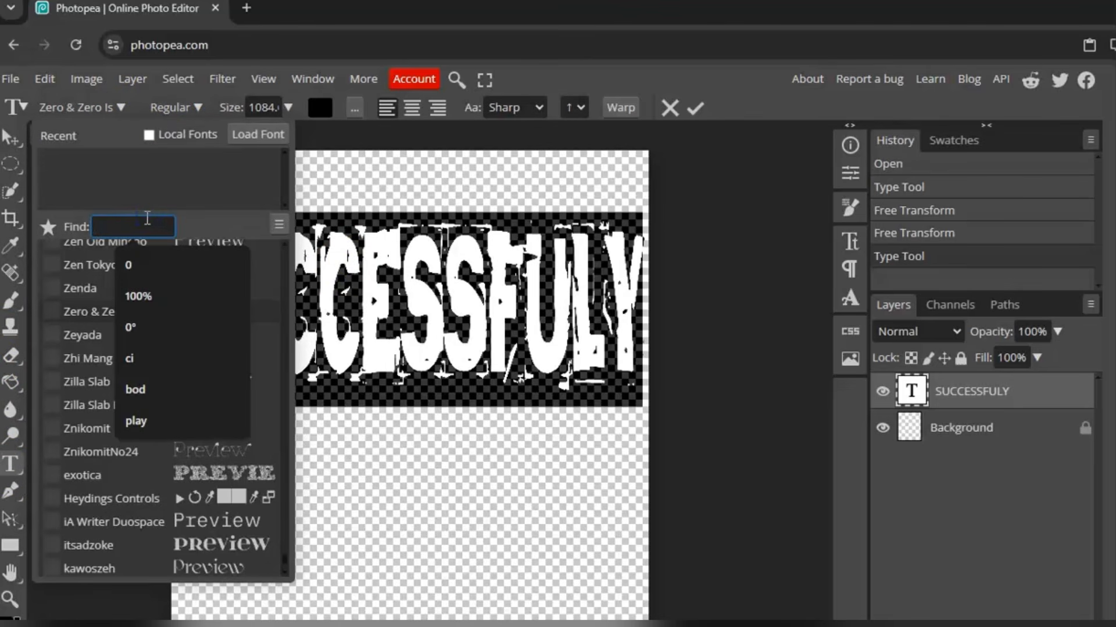
pyautogui.write('rubik di')
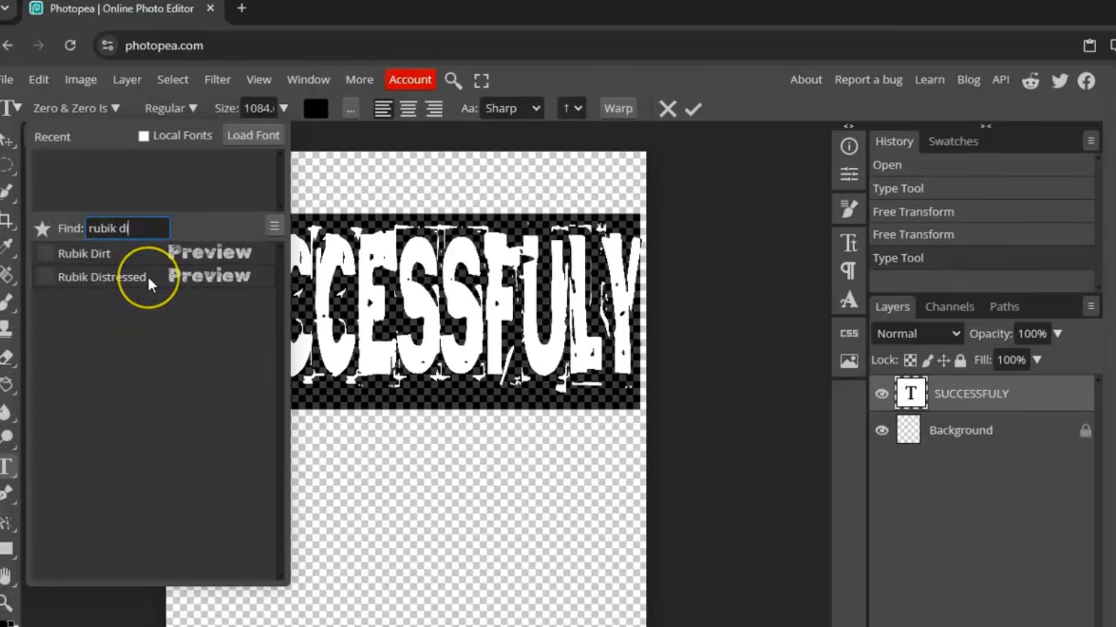
pyautogui.click(149, 278)
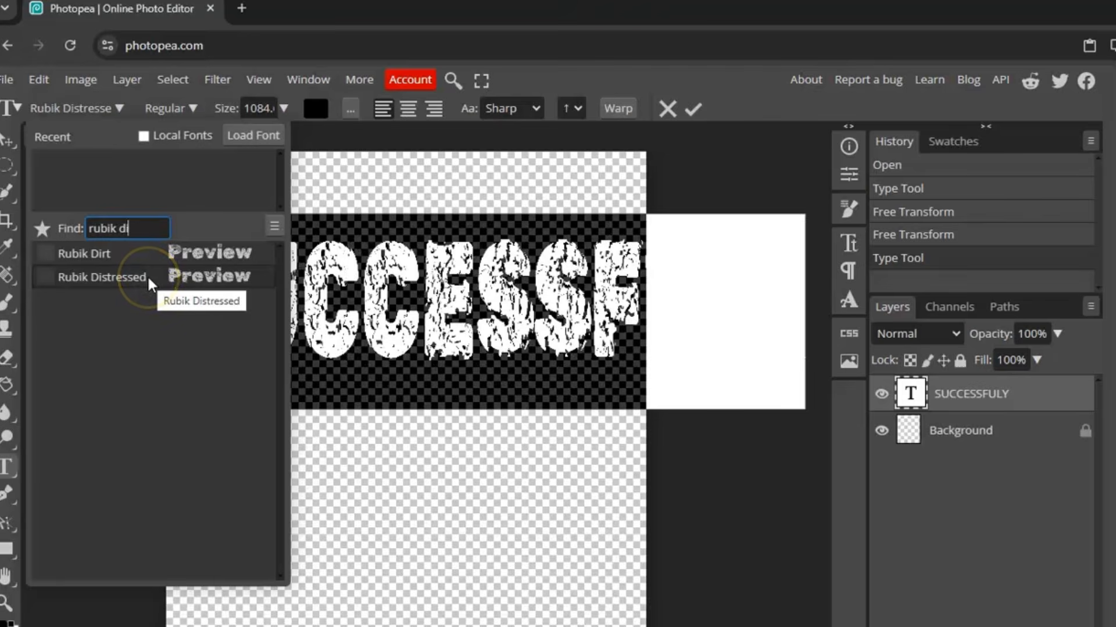
# Set the SUCCESSFULY text colour to dark green 2d3a1e and apply the text edit
pyautogui.click(316, 109)
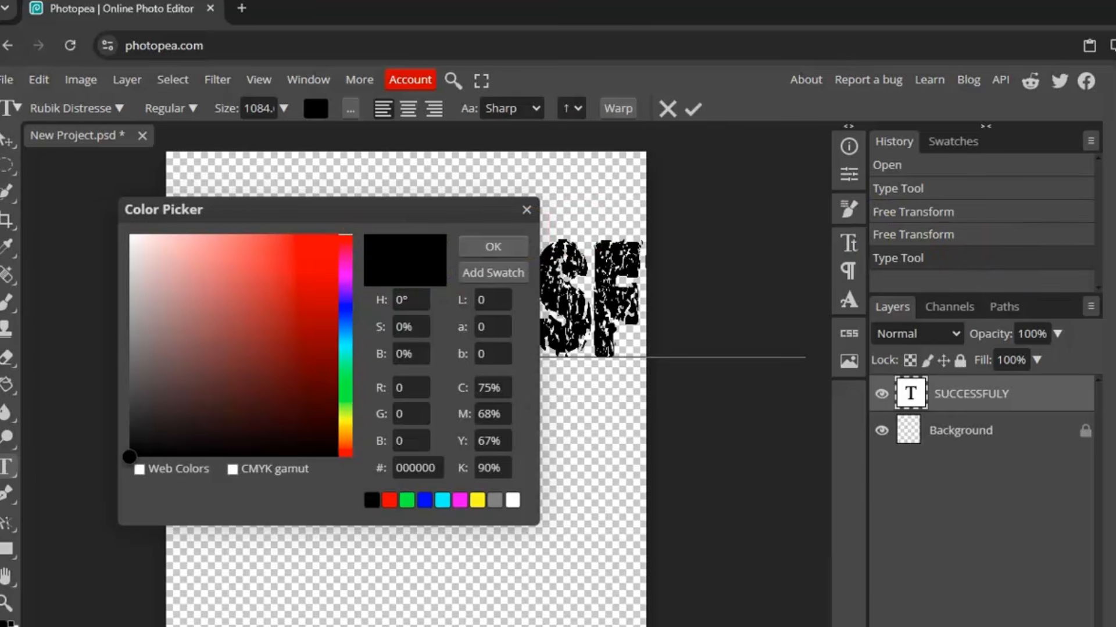
pyautogui.click(436, 469)
pyautogui.press('Return')
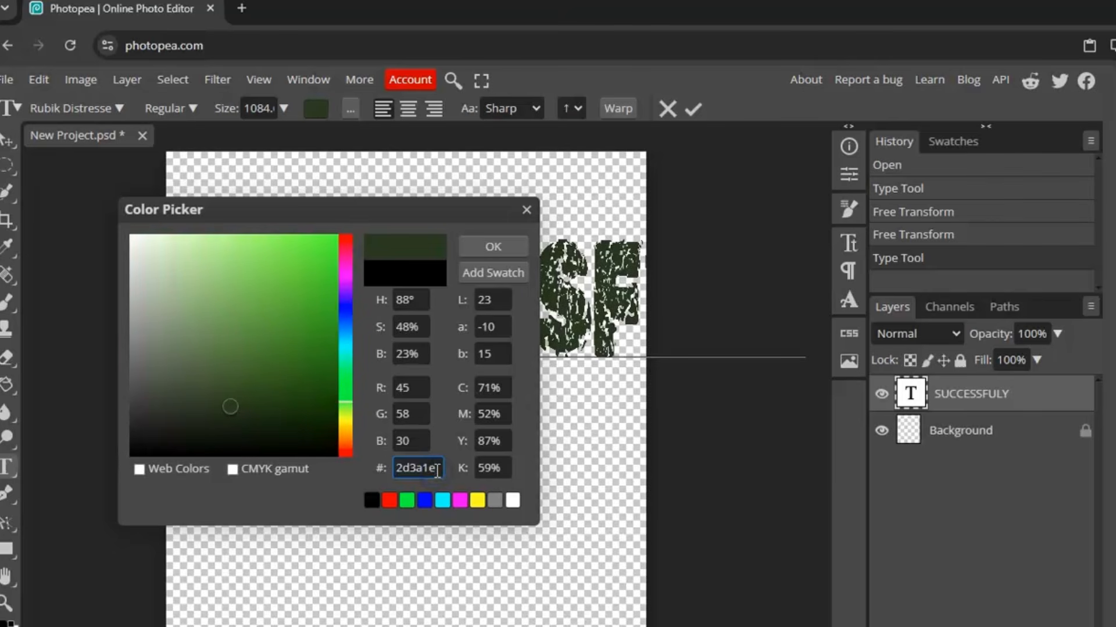
pyautogui.click(489, 243)
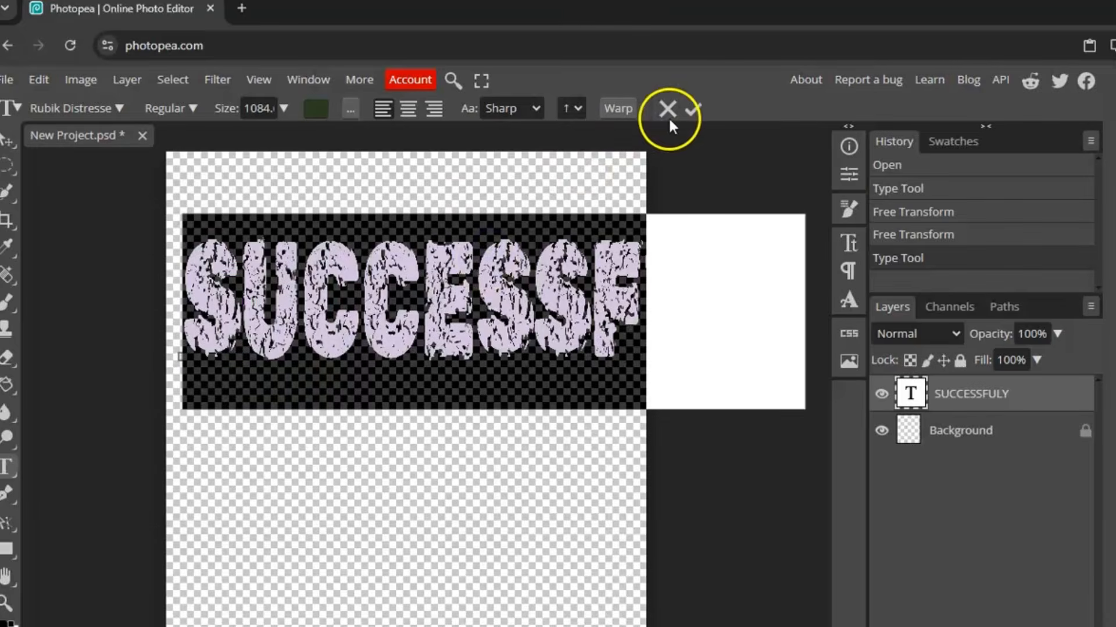
pyautogui.click(695, 109)
# Narrow the SUCCESSFULY text to fit within the canvas width and move it up close to the top edge
pyautogui.click(9, 140)
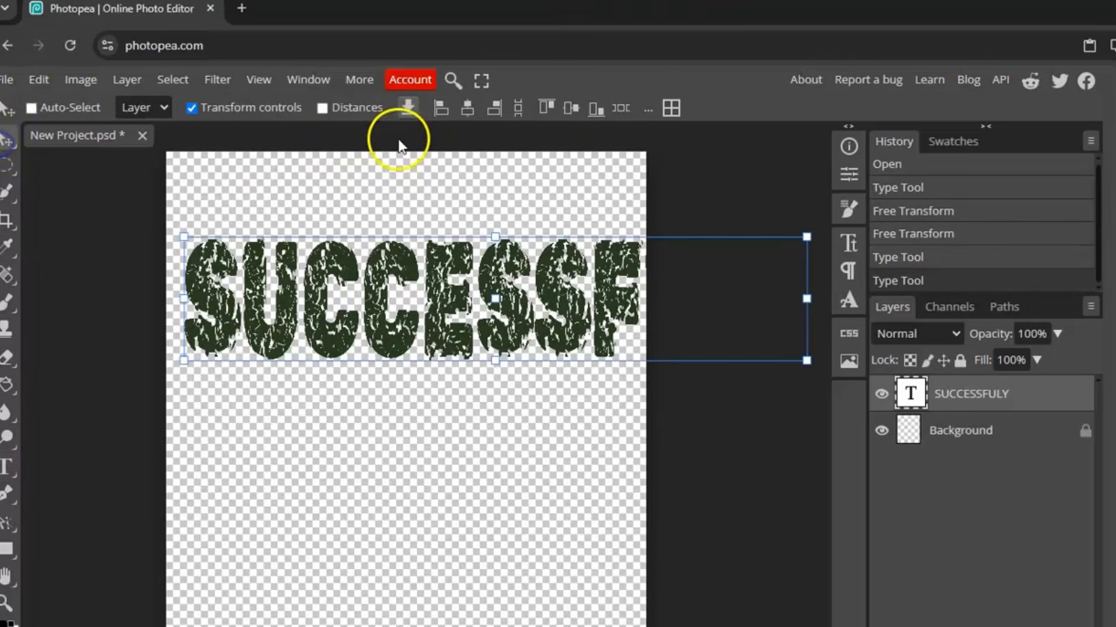
pyautogui.moveTo(807, 361); pyautogui.dragTo(636, 365)
pyautogui.click(577, 109)
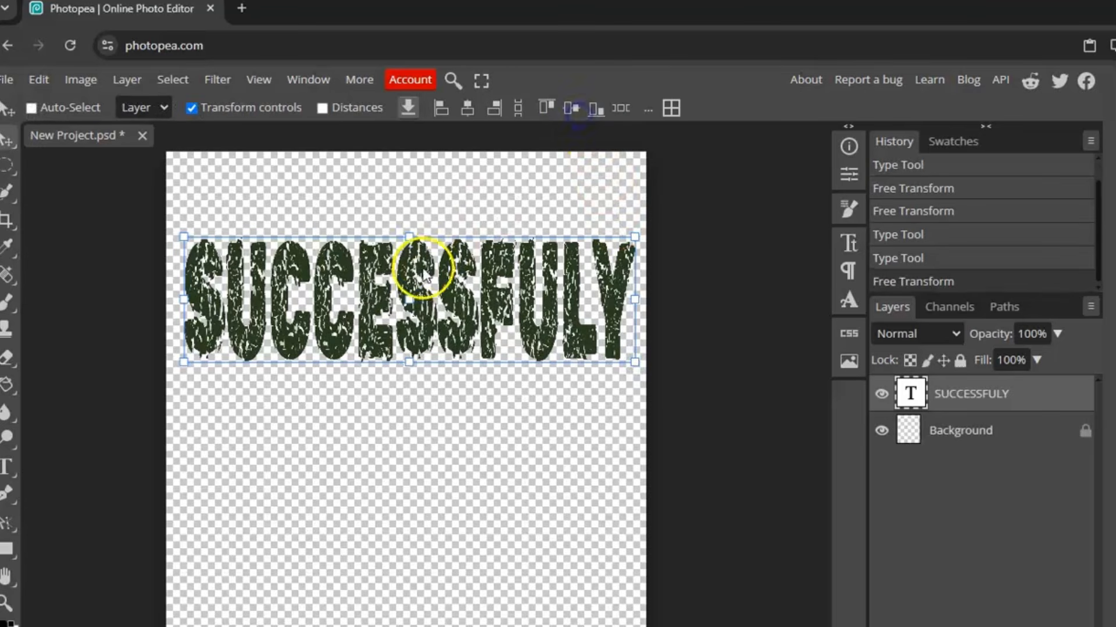
pyautogui.moveTo(399, 299); pyautogui.dragTo(404, 243)
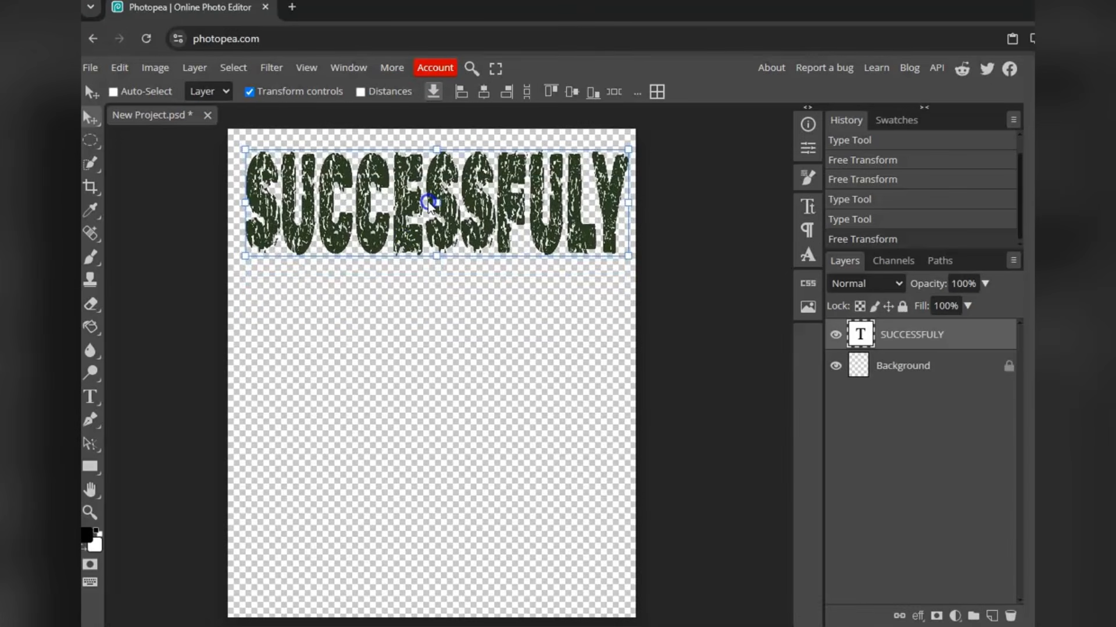
pyautogui.click(428, 202)
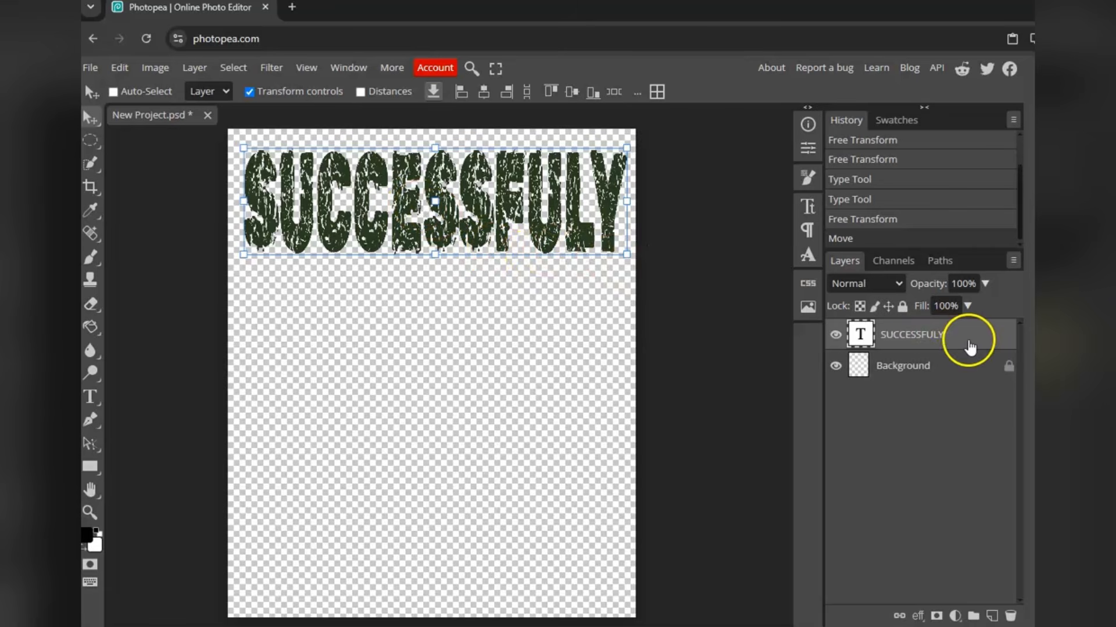
# Duplicate the SUCCESSFULY layer and move the copy straight down near the bottom of the canvas
pyautogui.rightClick(968, 342)
pyautogui.click(888, 279)
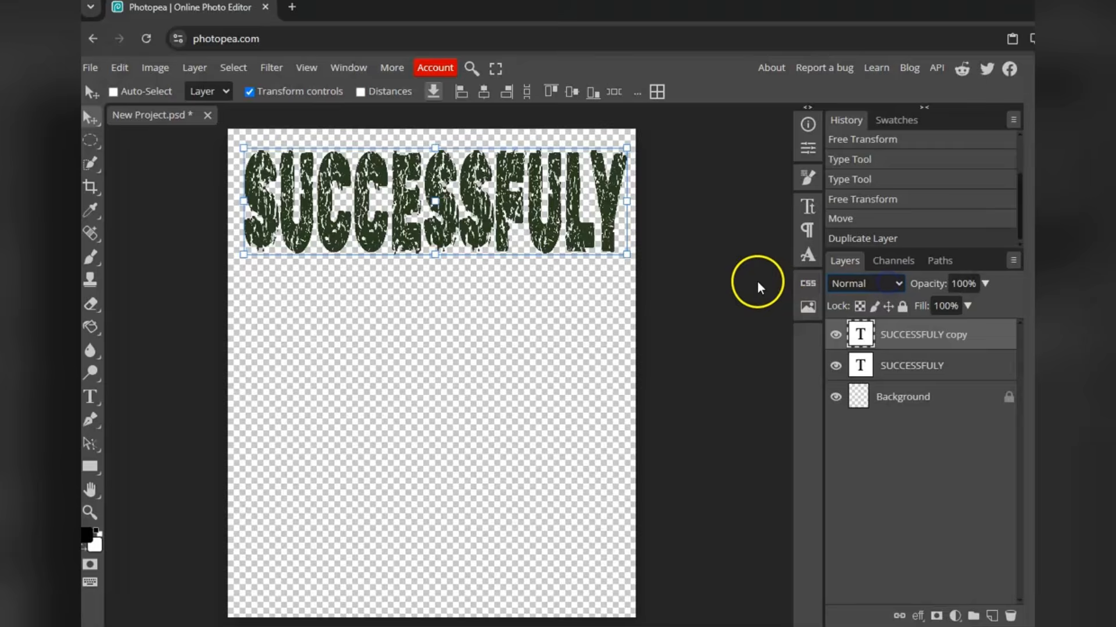
pyautogui.moveTo(498, 212); pyautogui.dragTo(498, 535)
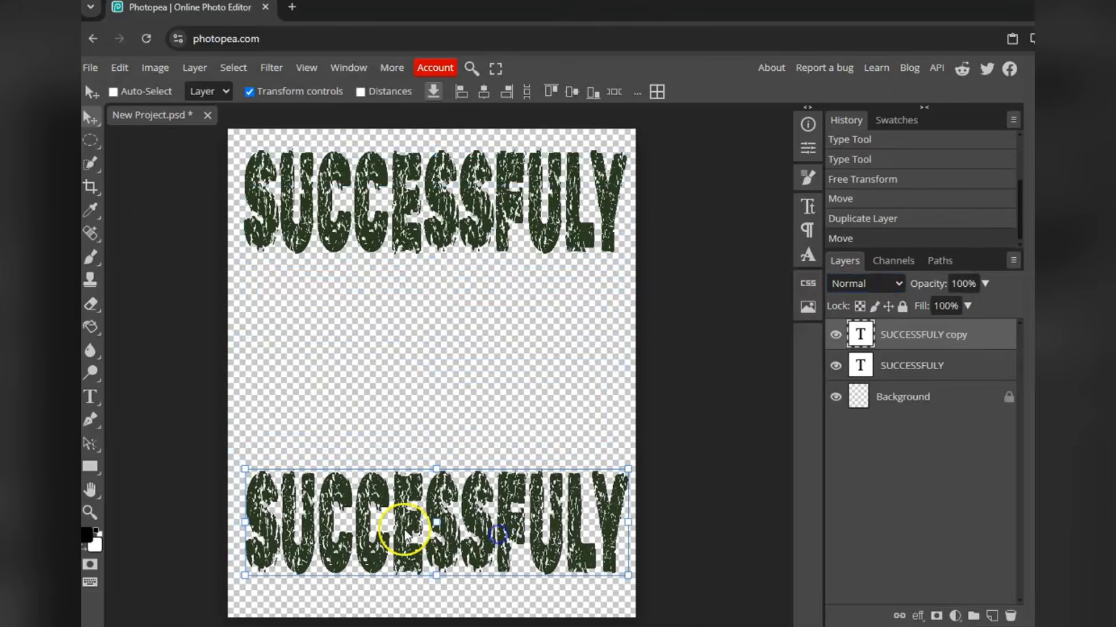
# Change the wording of the lower text copy to UNSUCCESSFUL
pyautogui.doubleClick(442, 481)
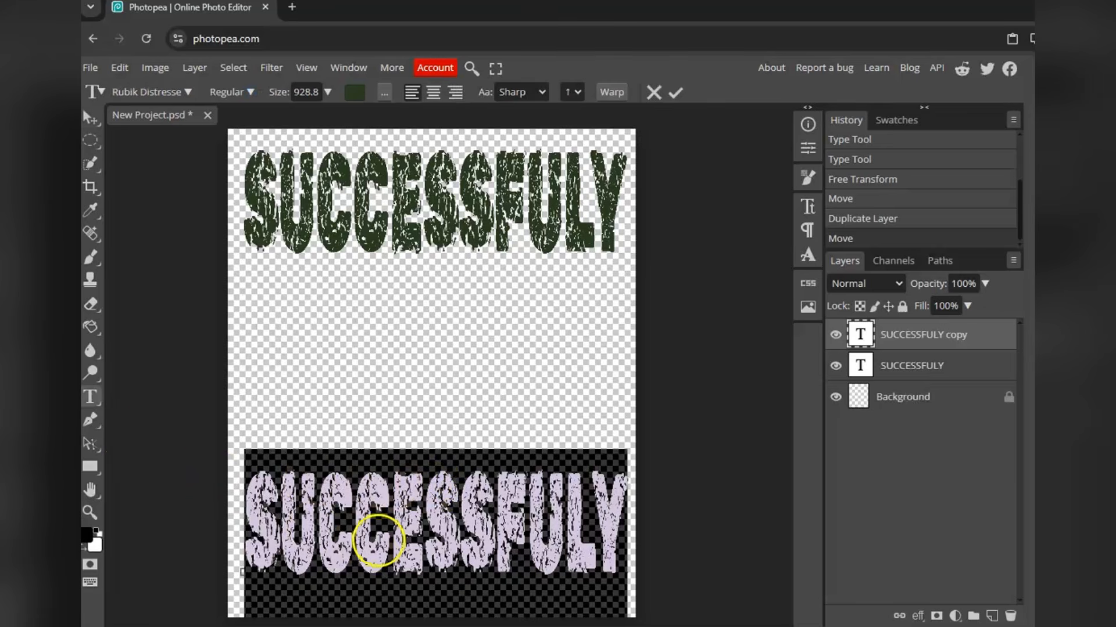
pyautogui.write('UN')
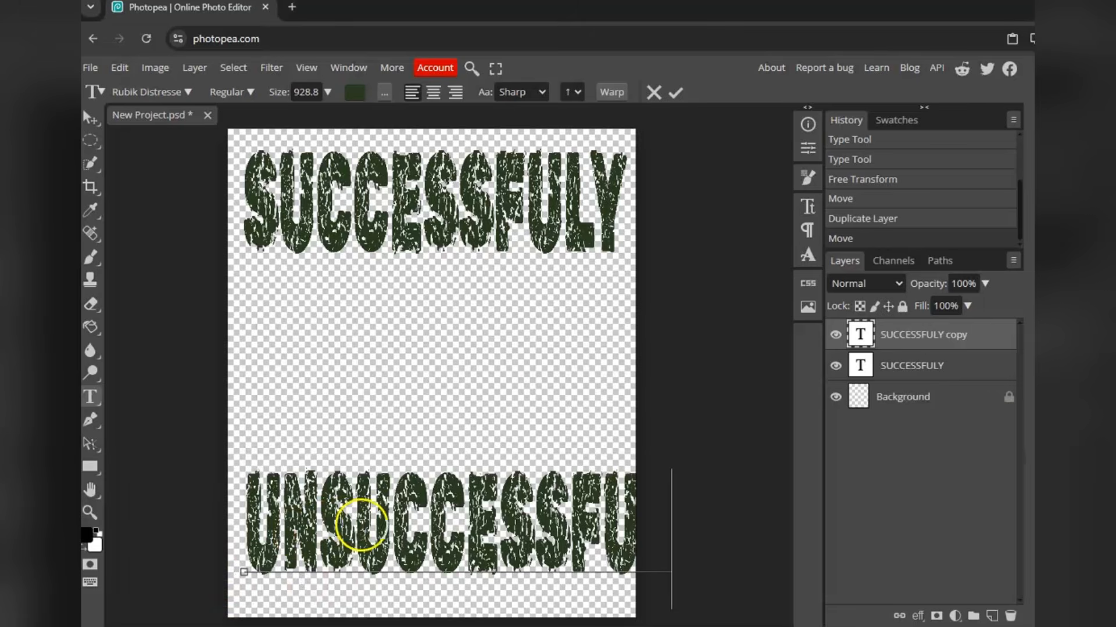
pyautogui.click(675, 92)
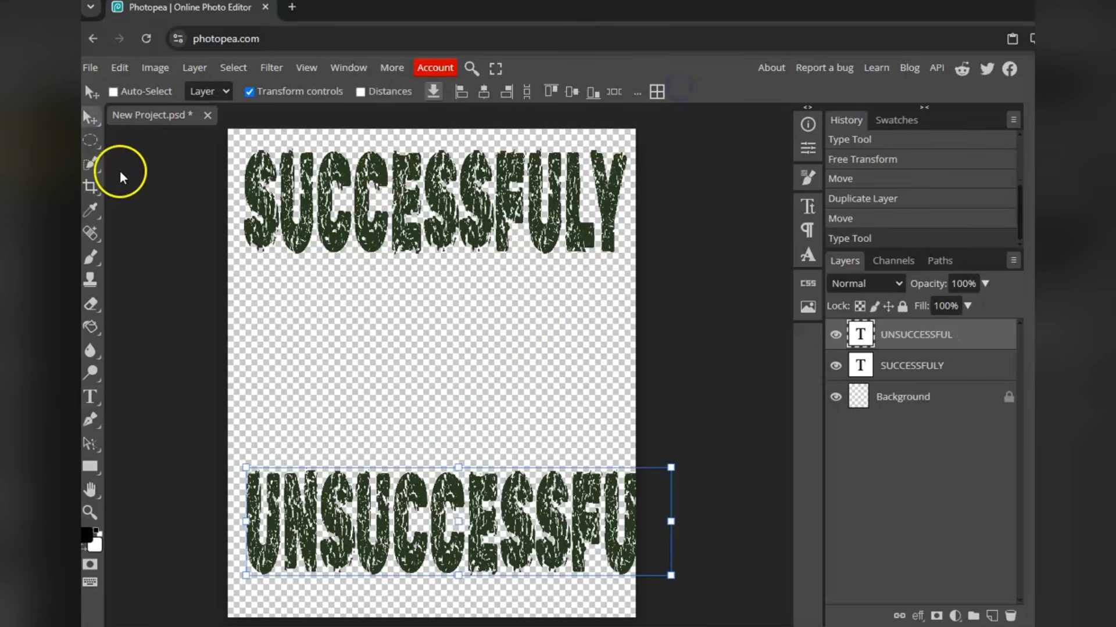
# Recolour the whole UNSUCCESSFUL text to dark red 8b1a1a
pyautogui.doubleClick(320, 483)
pyautogui.hotkey('ctrl', 'a')
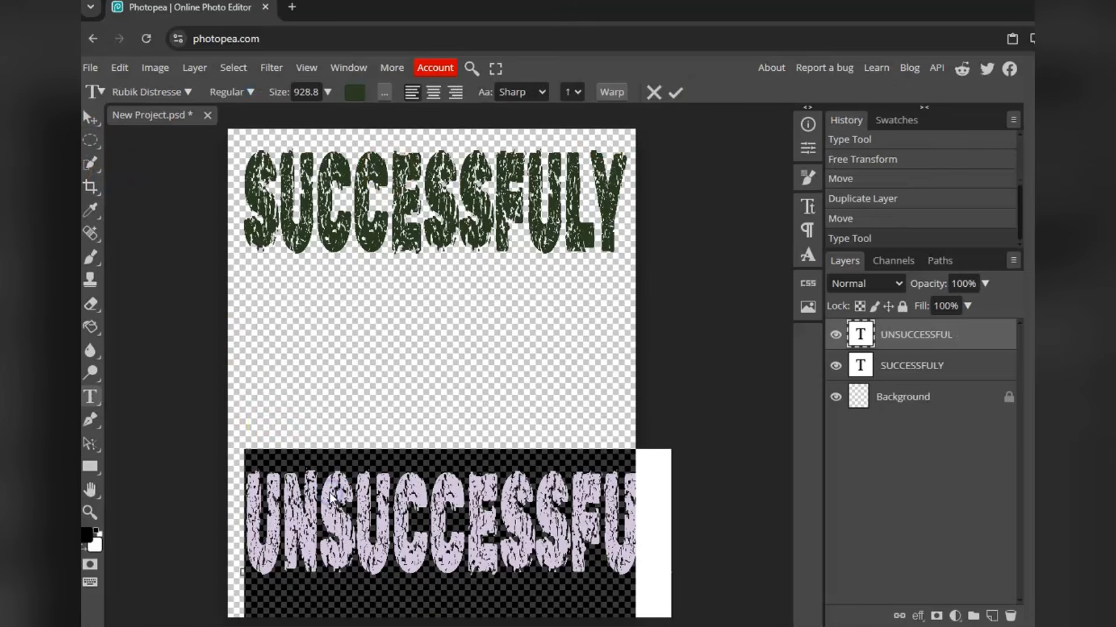
pyautogui.click(354, 91)
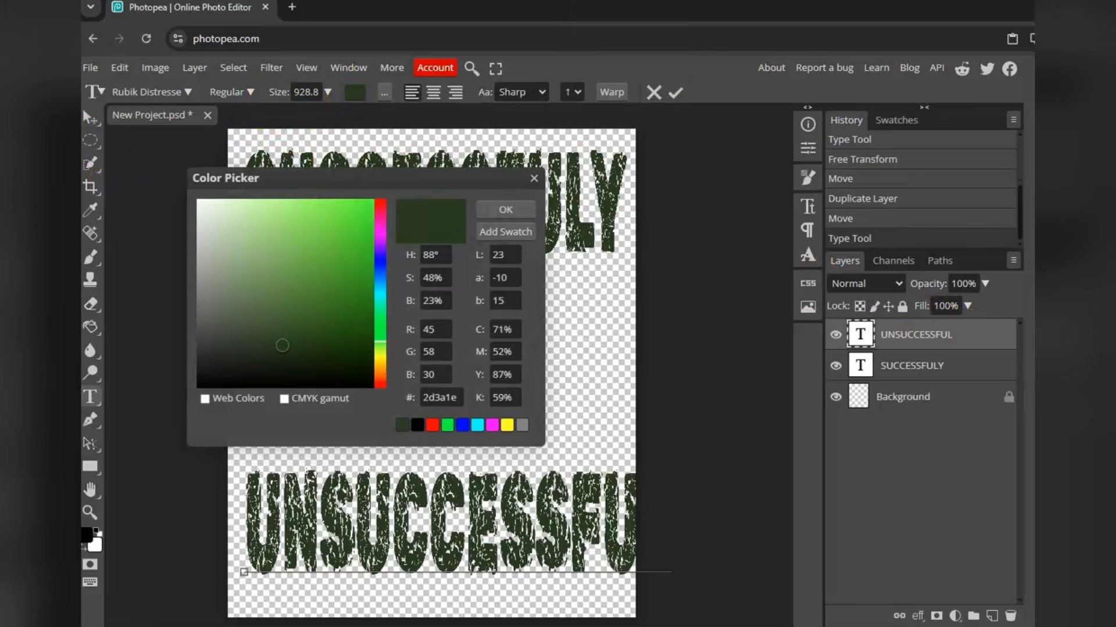
pyautogui.doubleClick(434, 398)
pyautogui.write('8b1a1a')
pyautogui.press('Return')
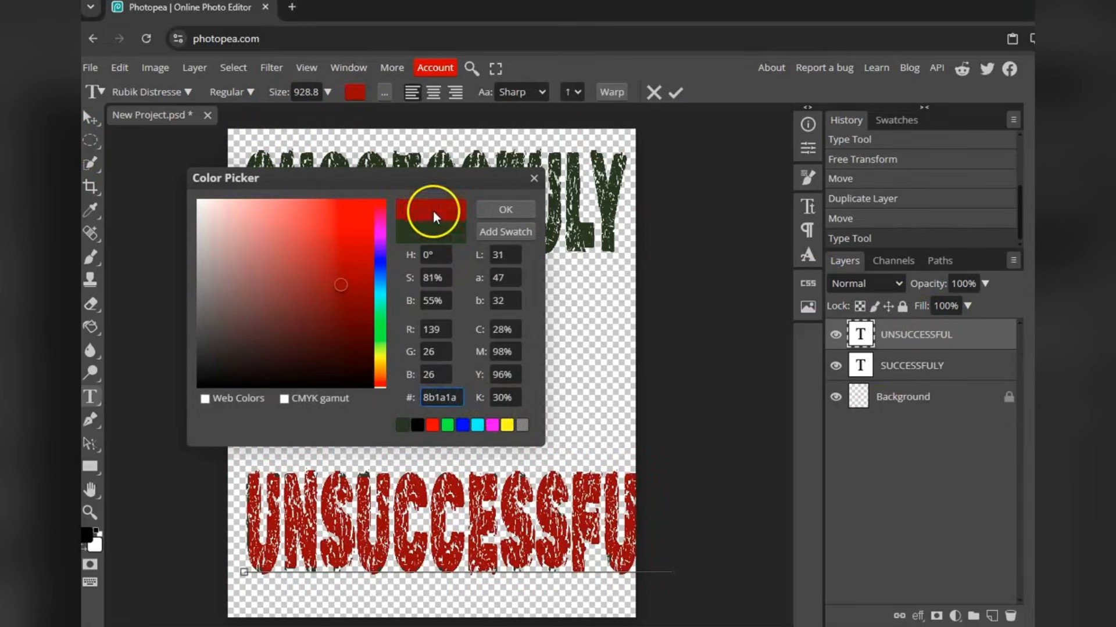
pyautogui.click(502, 209)
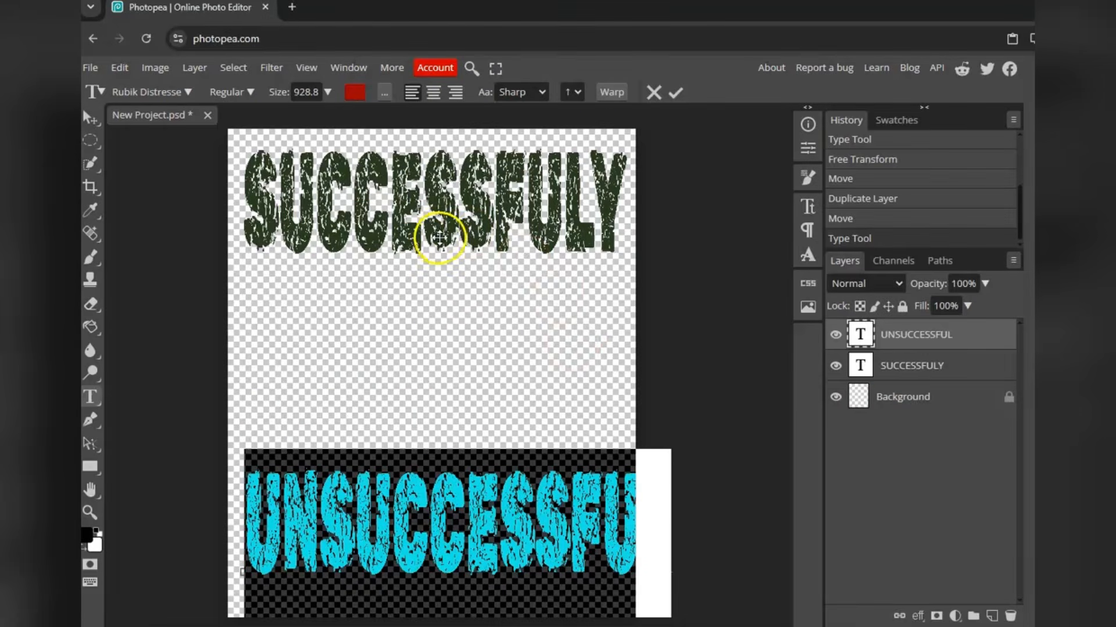
pyautogui.click(675, 92)
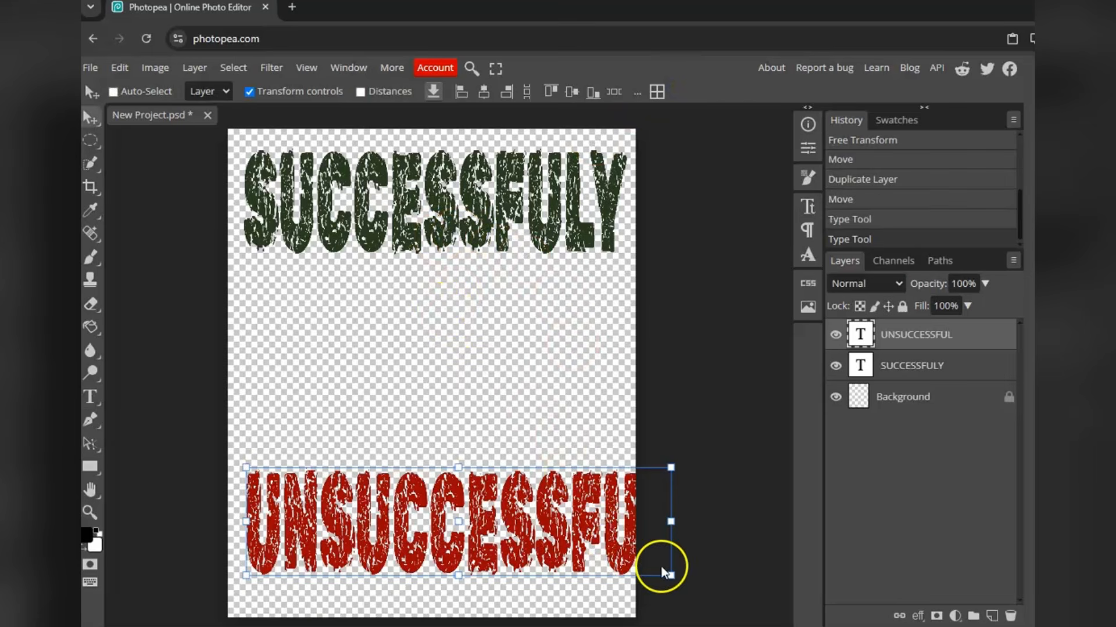
# Scale the UNSUCCESSFUL text to about 89% width and 104% height to fit the canvas, and turn off the transform controls
pyautogui.moveTo(671, 576); pyautogui.dragTo(626, 581)
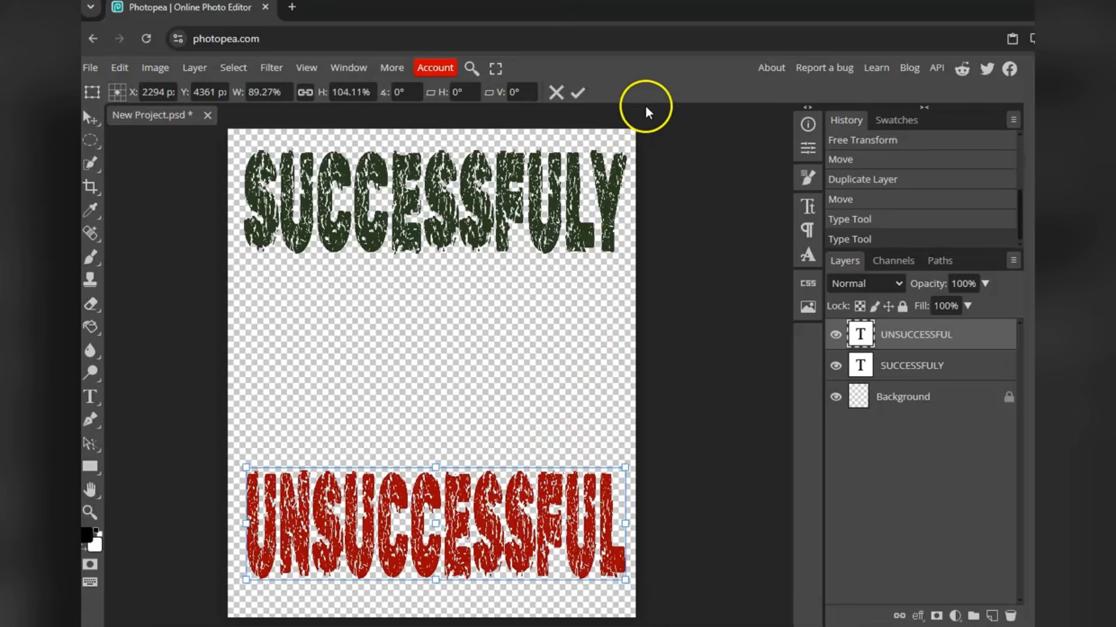
pyautogui.click(578, 91)
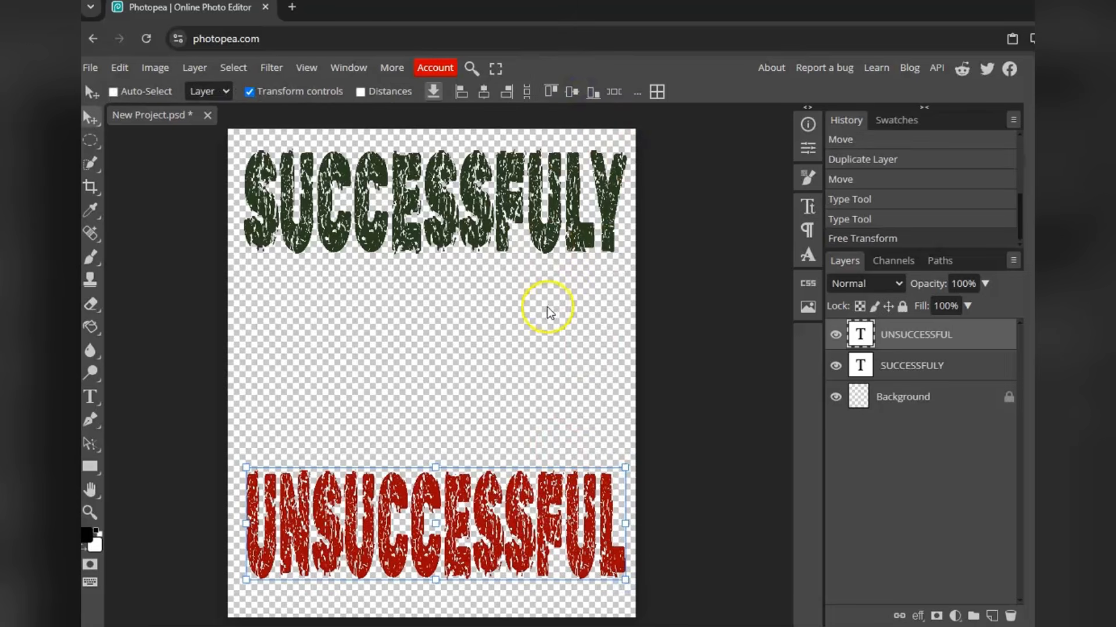
pyautogui.click(299, 91)
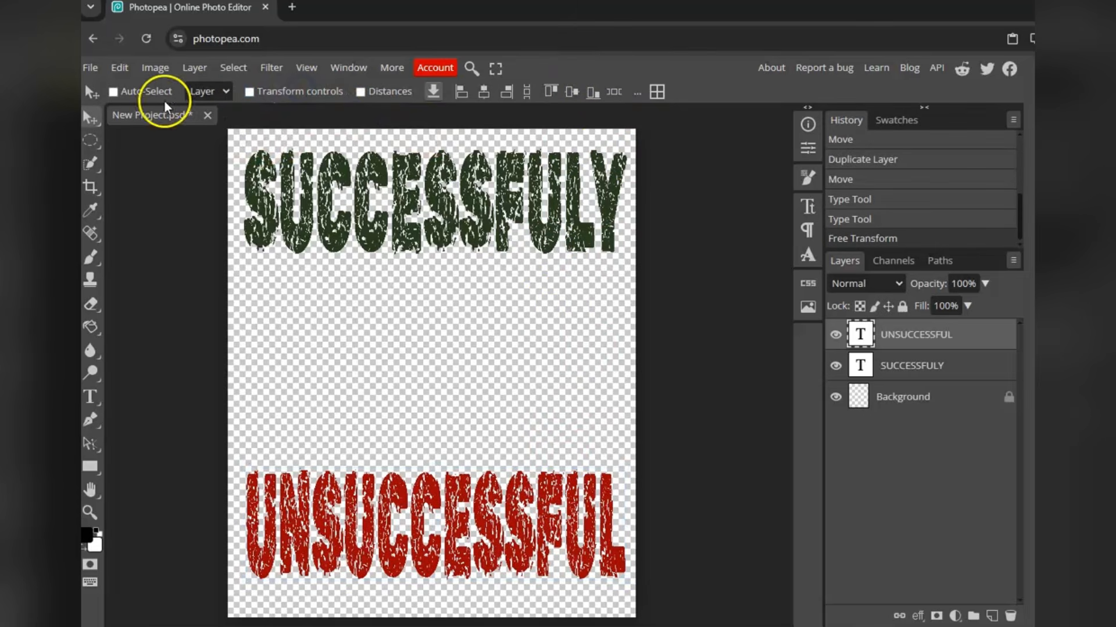
# Place the image kellepics-fantastic-7014634 from Downloads into the project and shift it slightly up, centred between the two text lines
pyautogui.click(88, 68)
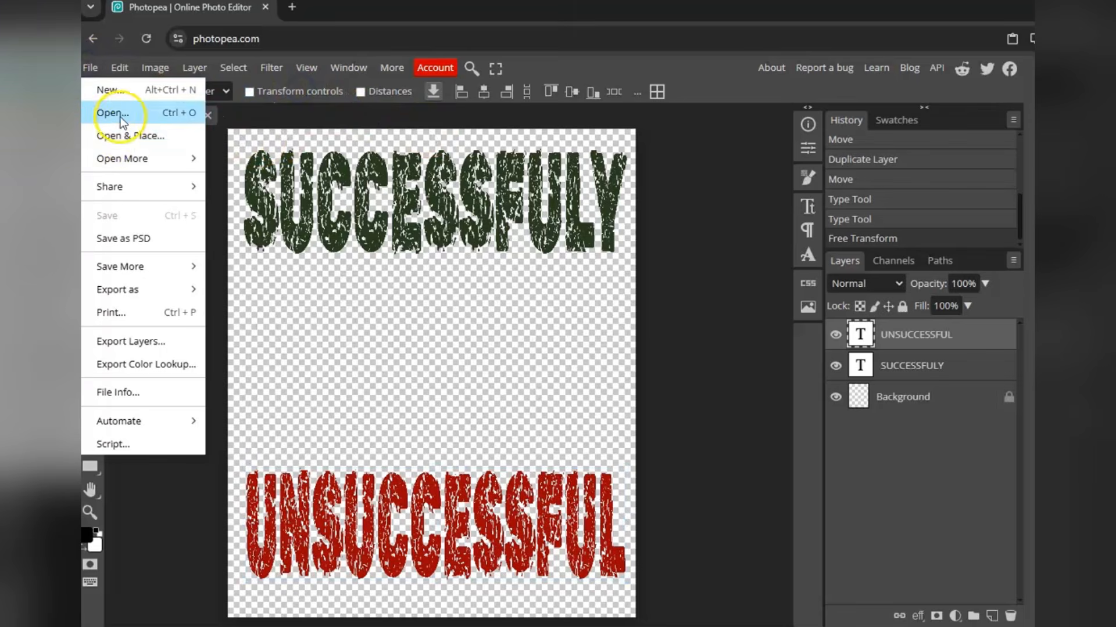
pyautogui.click(125, 135)
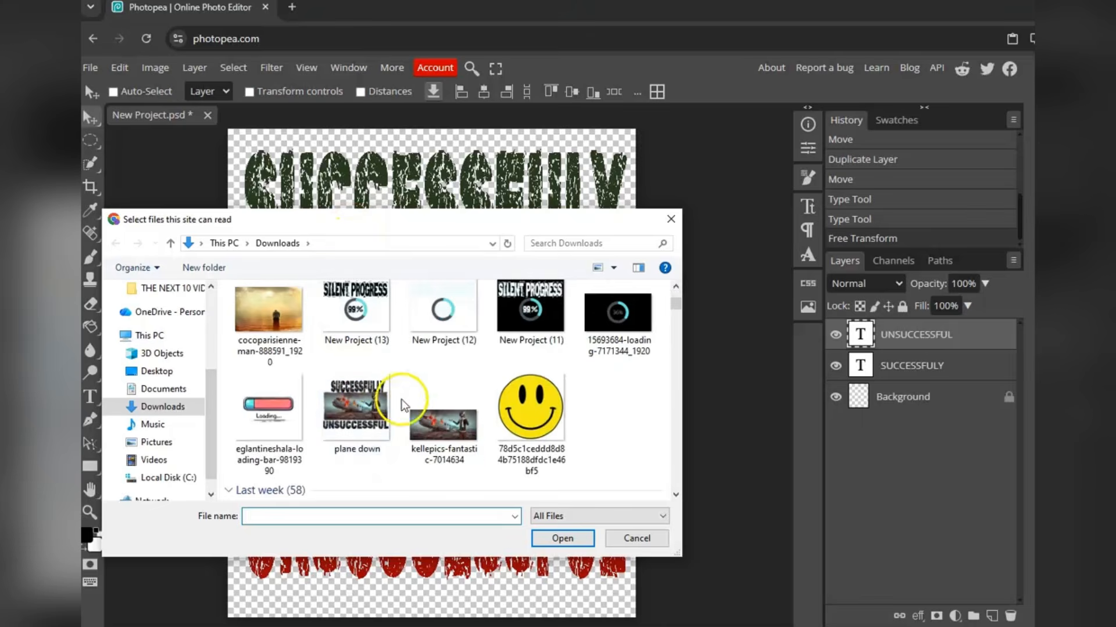
pyautogui.doubleClick(433, 417)
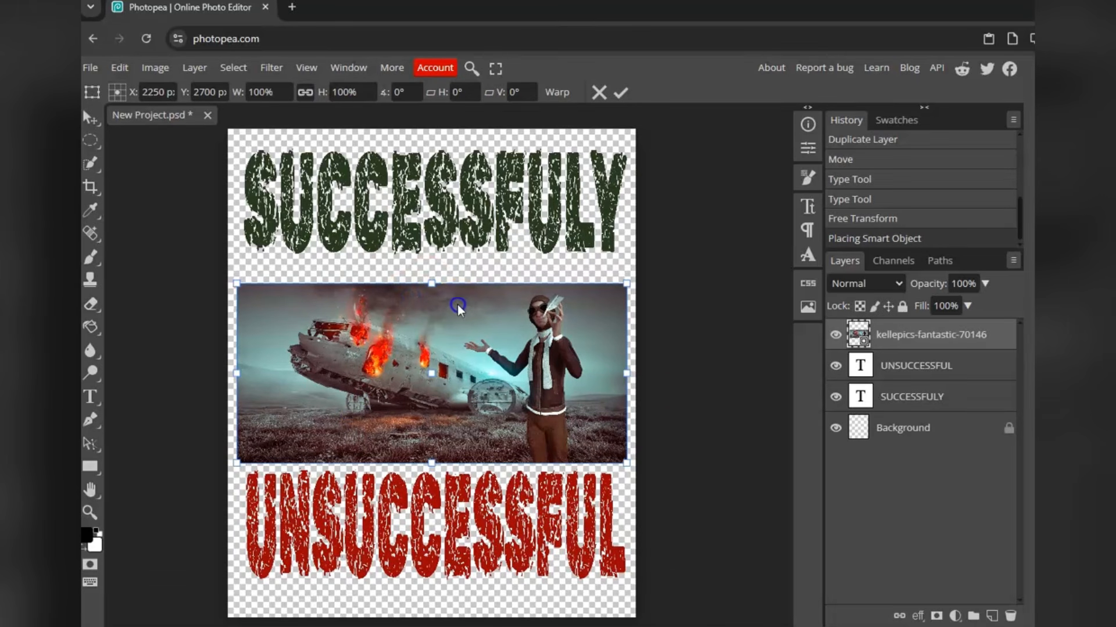
pyautogui.moveTo(451, 321); pyautogui.dragTo(453, 312)
pyautogui.press('Return')
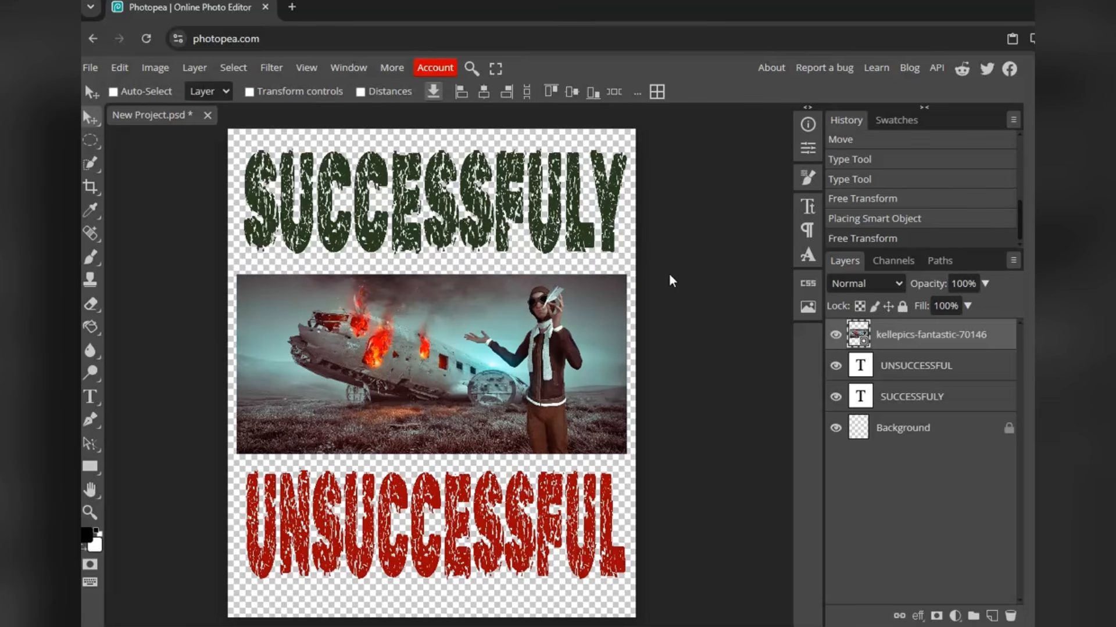
pyautogui.click(665, 285)
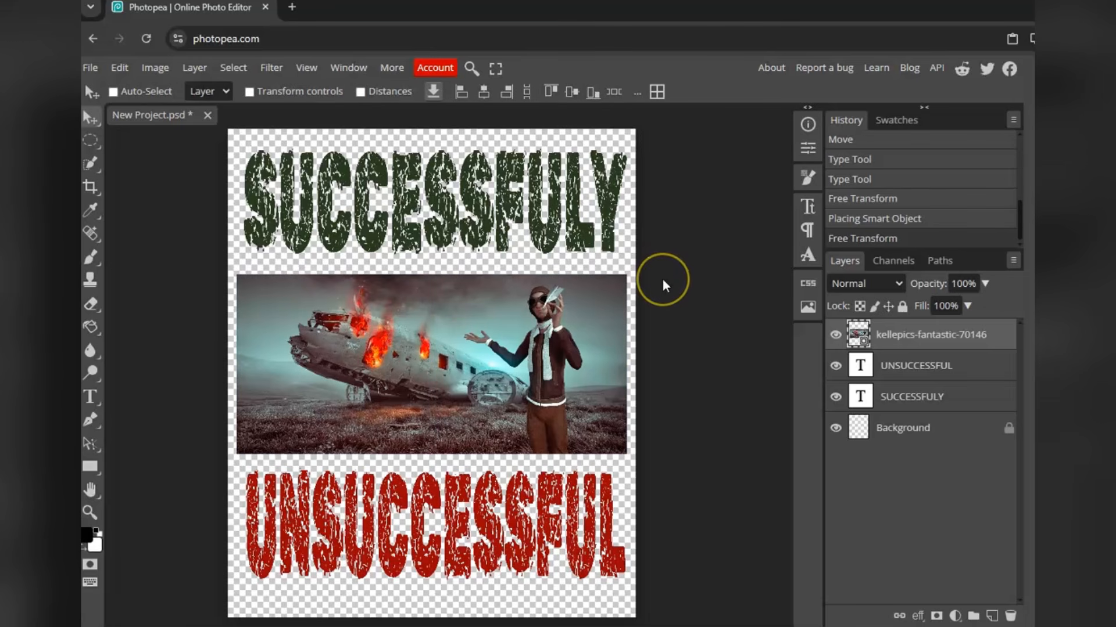
# Add a raster mask to the plane picture's layer and set up a soft round brush of 101 px with 0% hardness
pyautogui.click(983, 335)
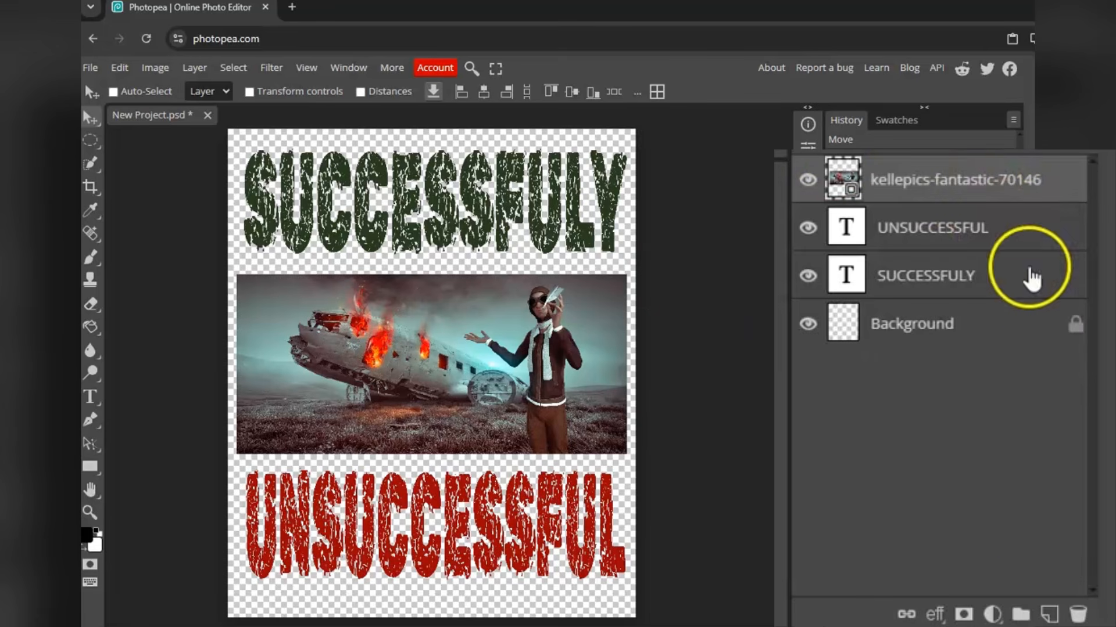
pyautogui.click(963, 616)
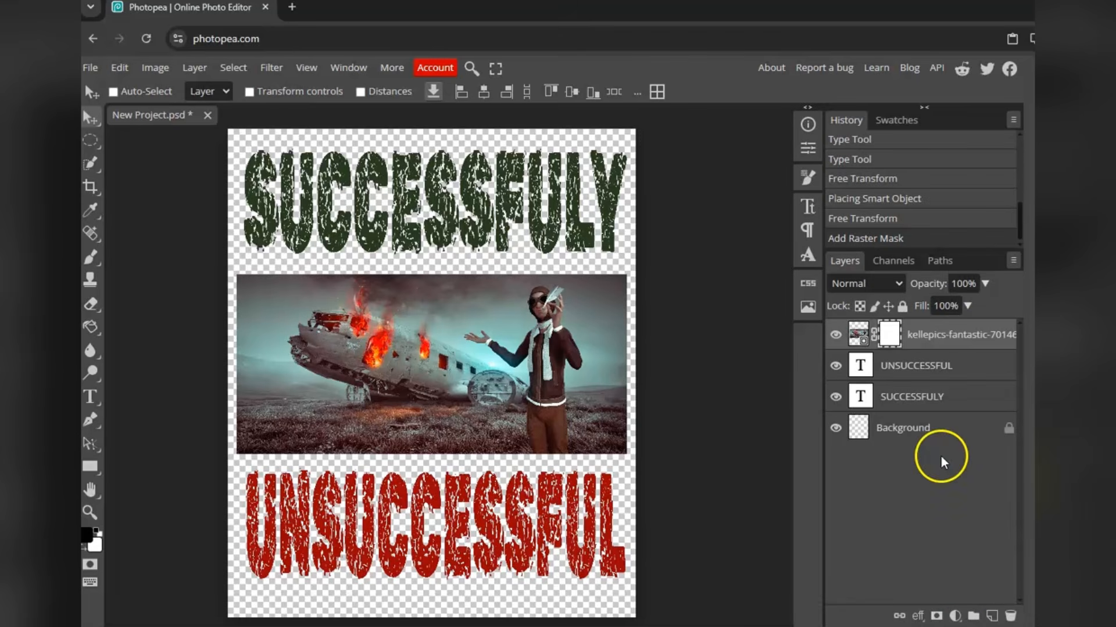
pyautogui.click(94, 260)
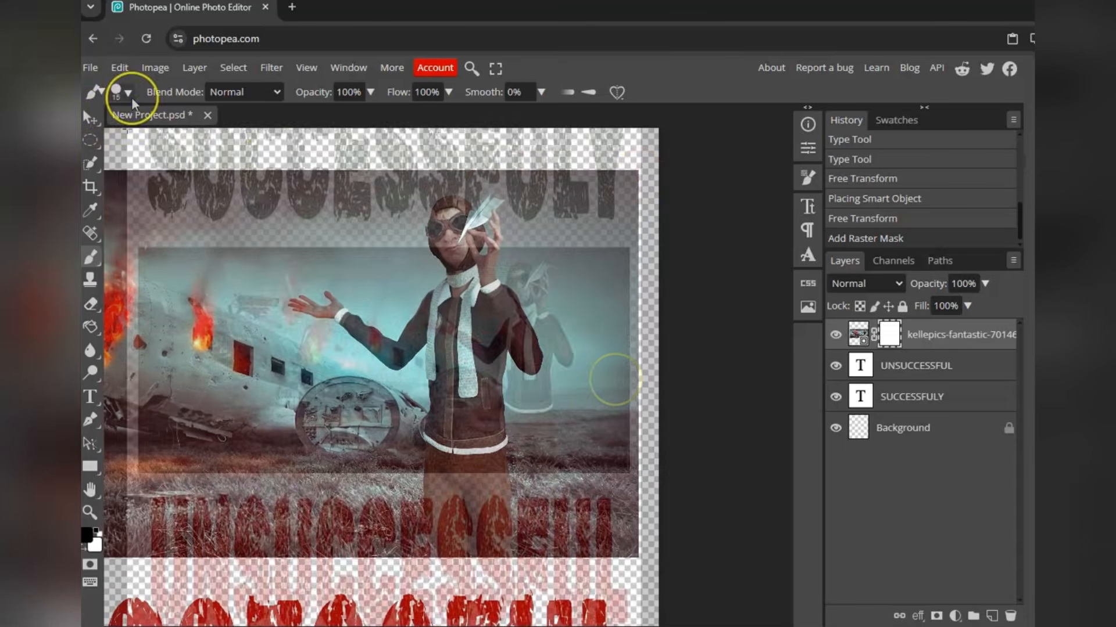
pyautogui.click(128, 94)
pyautogui.click(126, 207)
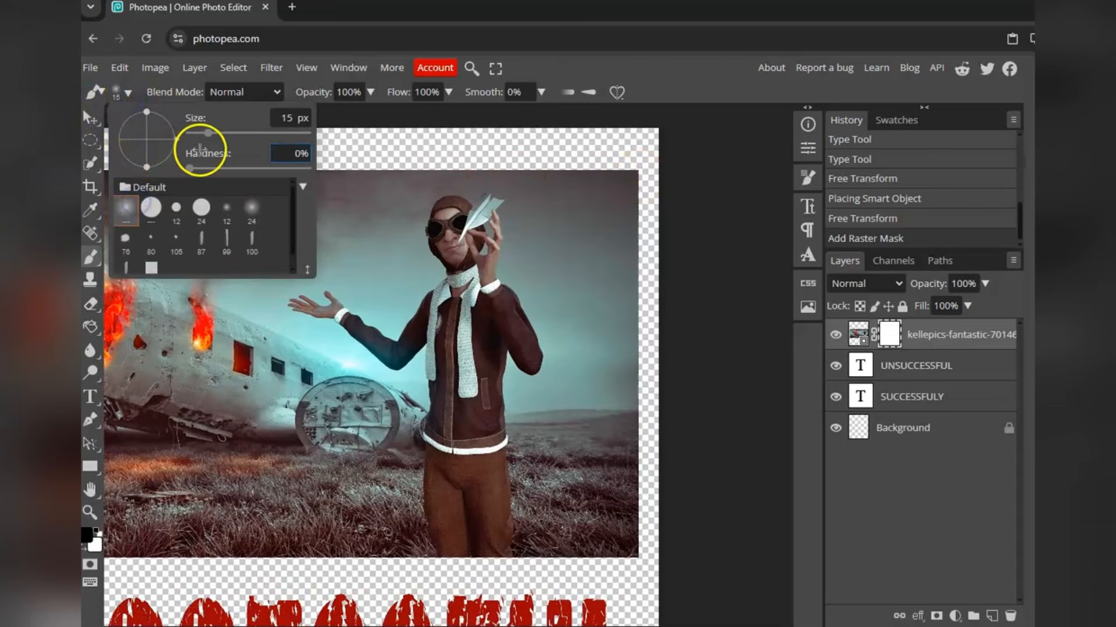
pyautogui.moveTo(207, 133); pyautogui.dragTo(230, 137)
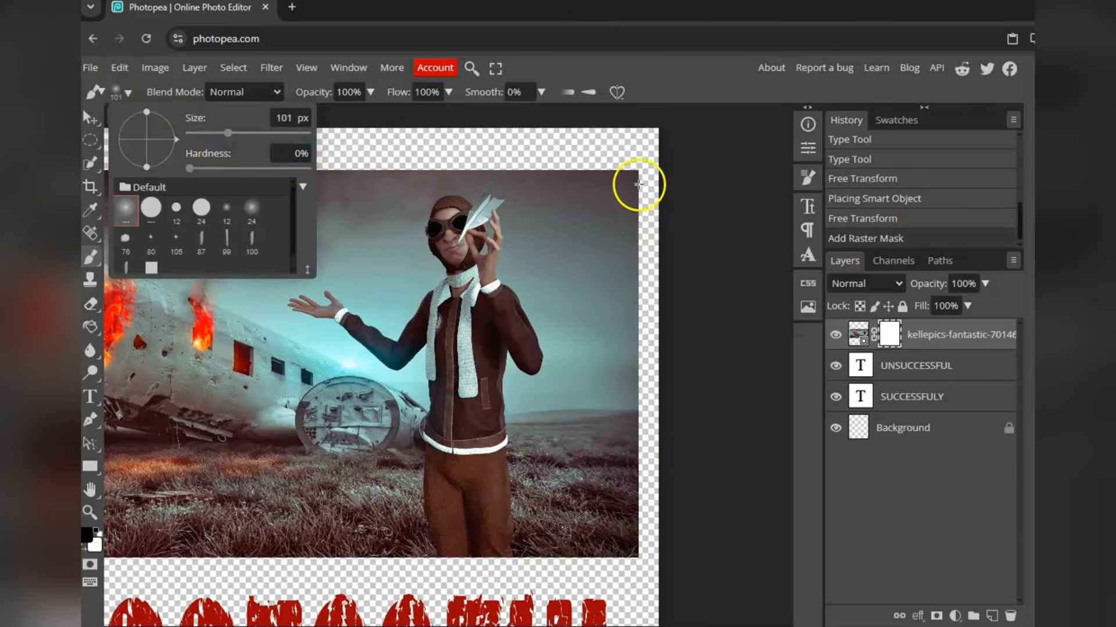
# Paint black on the mask along the plane picture's right and bottom edges to soften them
pyautogui.click(643, 174)
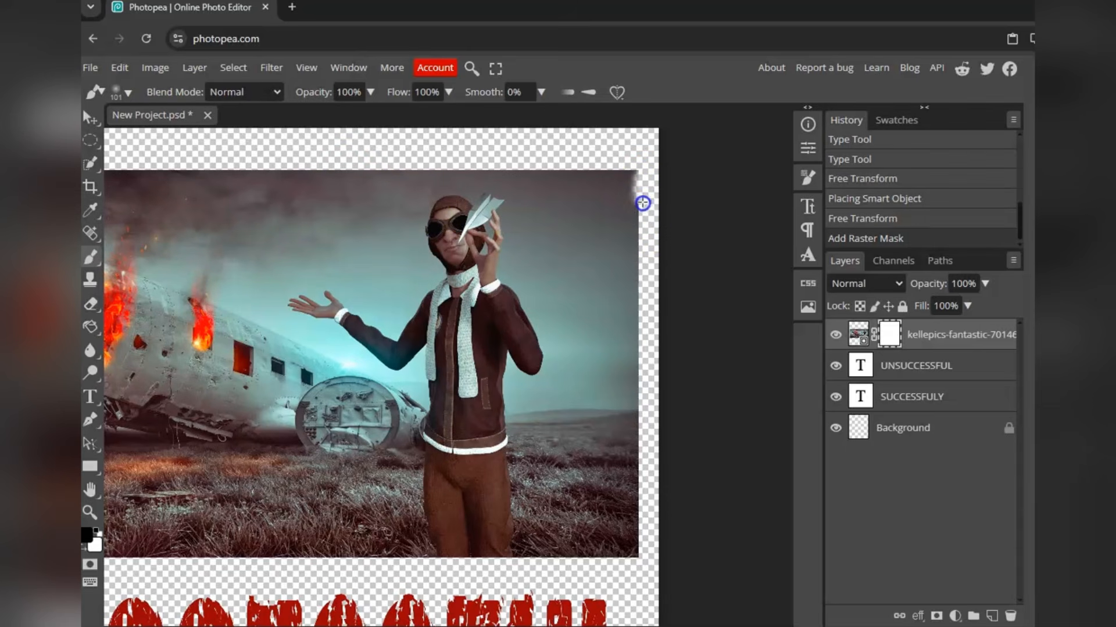
pyautogui.moveTo(639, 243); pyautogui.dragTo(639, 300)
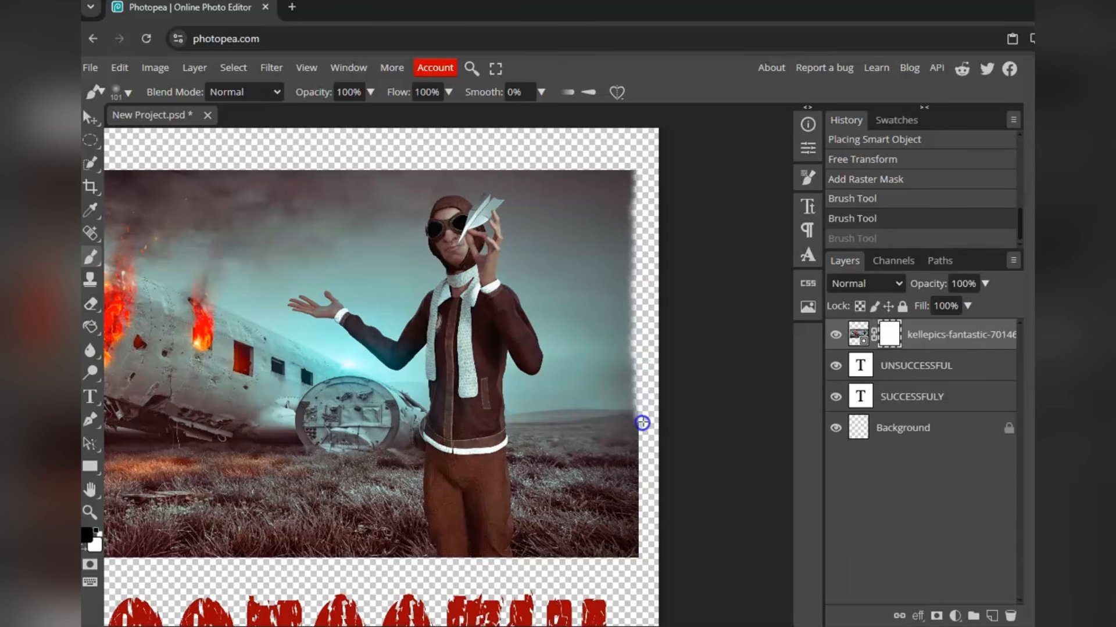
pyautogui.moveTo(641, 532); pyautogui.dragTo(640, 559)
pyautogui.scroll(-3, 604, 505)
pyautogui.scroll(3, 597, 407)
pyautogui.moveTo(638, 424); pyautogui.dragTo(334, 426)
pyautogui.moveTo(413, 424); pyautogui.dragTo(168, 424)
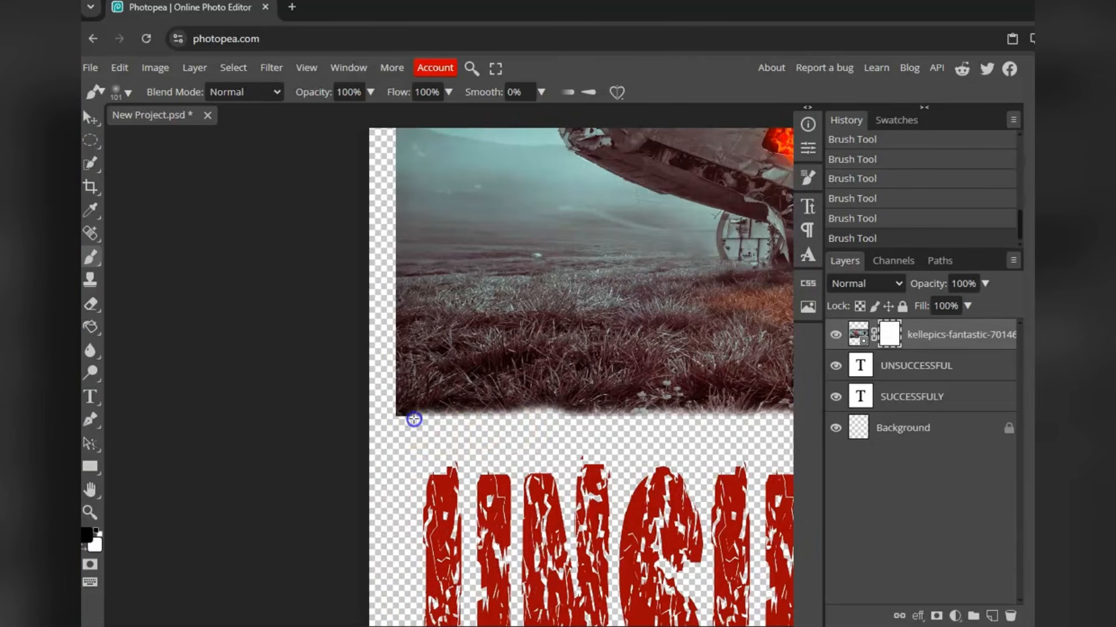
# Soften the plane picture's left and top edges on the mask, undoing and repainting the misplaced strokes
pyautogui.moveTo(389, 391); pyautogui.dragTo(386, 299)
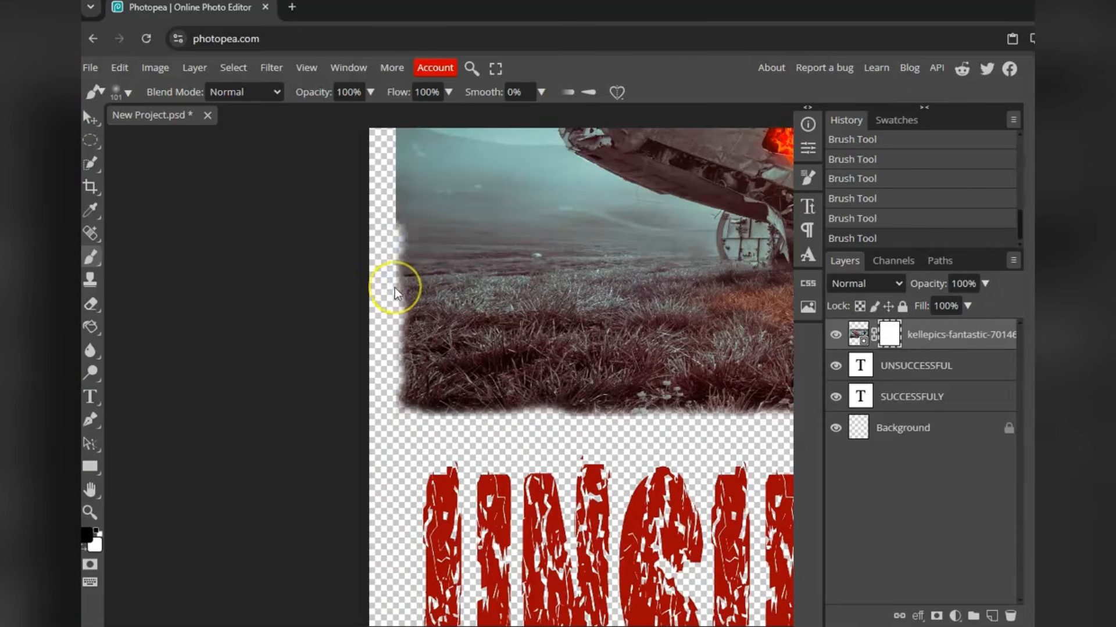
pyautogui.hotkey('ctrl', 'z')
pyautogui.hotkey('ctrl', 'z')
pyautogui.click(394, 241)
pyautogui.scroll(4, 398, 254)
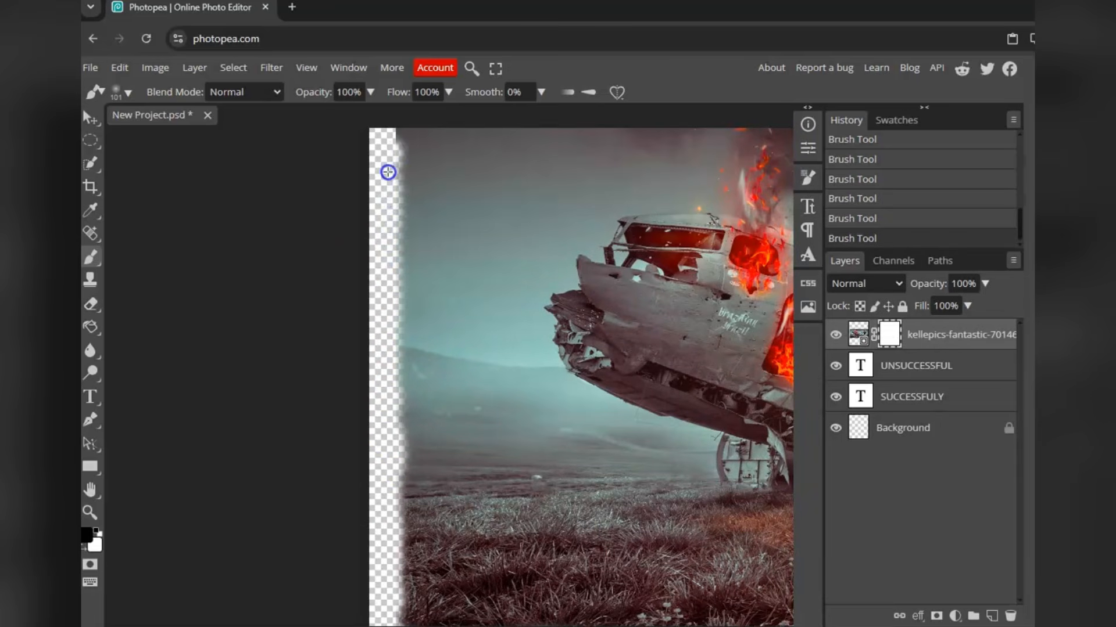
pyautogui.scroll(3, 391, 343)
pyautogui.moveTo(391, 343)
pyautogui.mouseDown()
pyautogui.moveTo(420, 330)
pyautogui.moveTo(630, 335)
pyautogui.mouseUp()
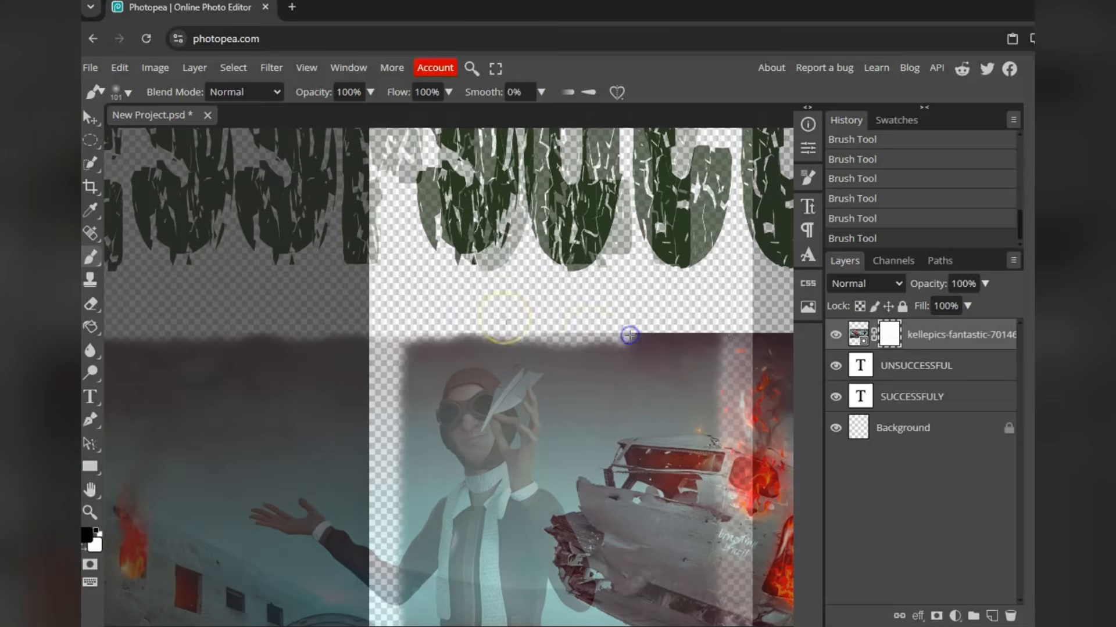
pyautogui.scroll(-5, 630, 335)
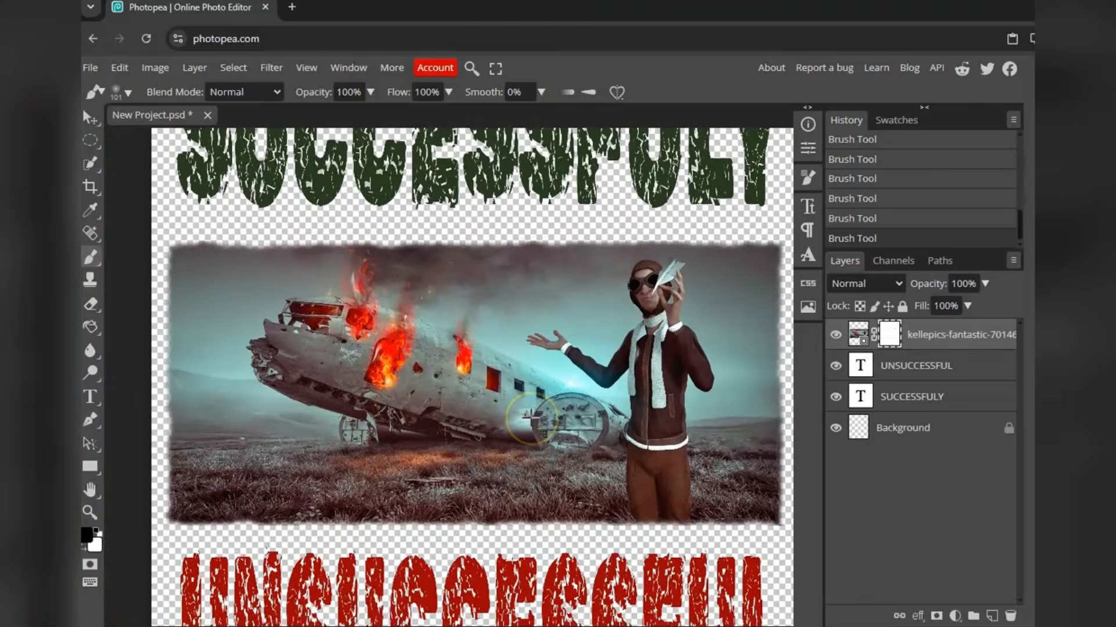
pyautogui.scroll(-1, 529, 416)
pyautogui.scroll(1, 603, 456)
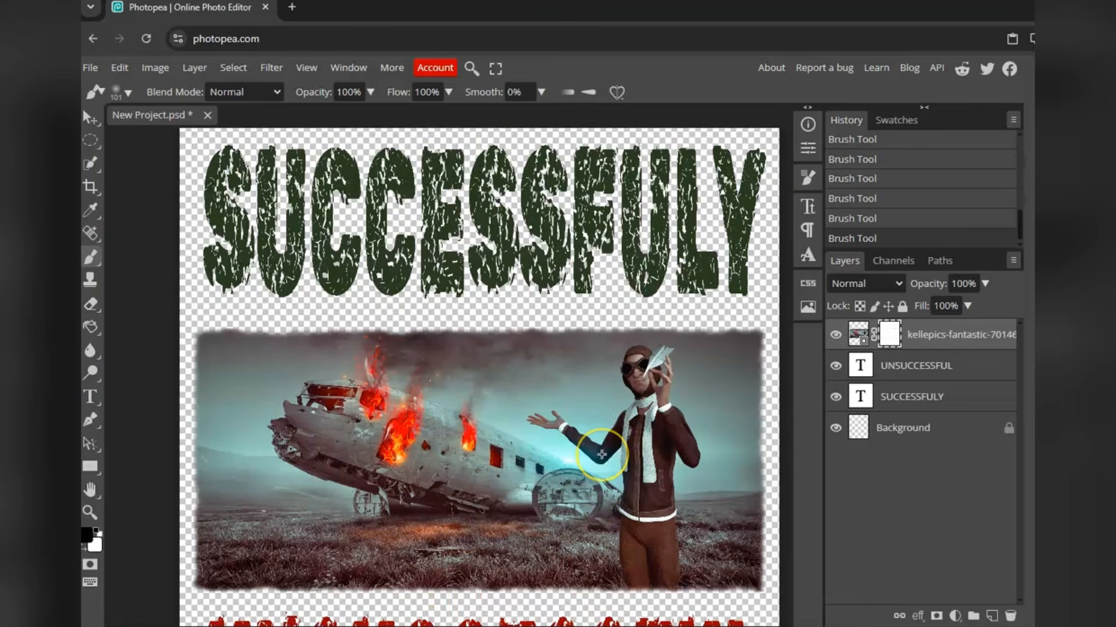
pyautogui.scroll(-1, 642, 457)
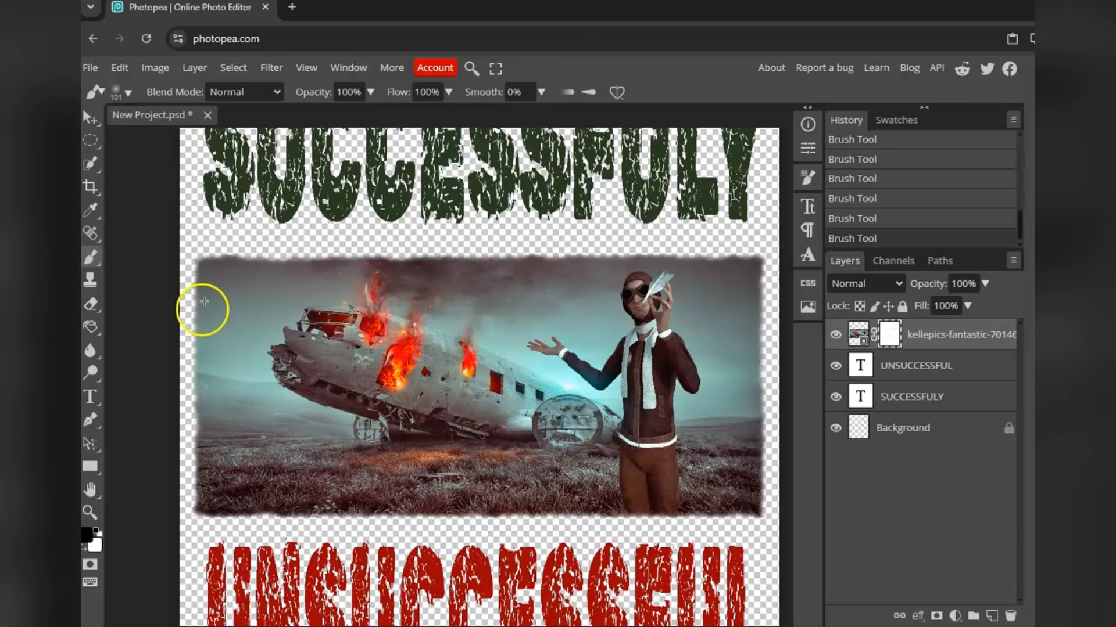
# Place the texture image Texturelabs_Paper_351L from Downloads into the project
pyautogui.click(90, 69)
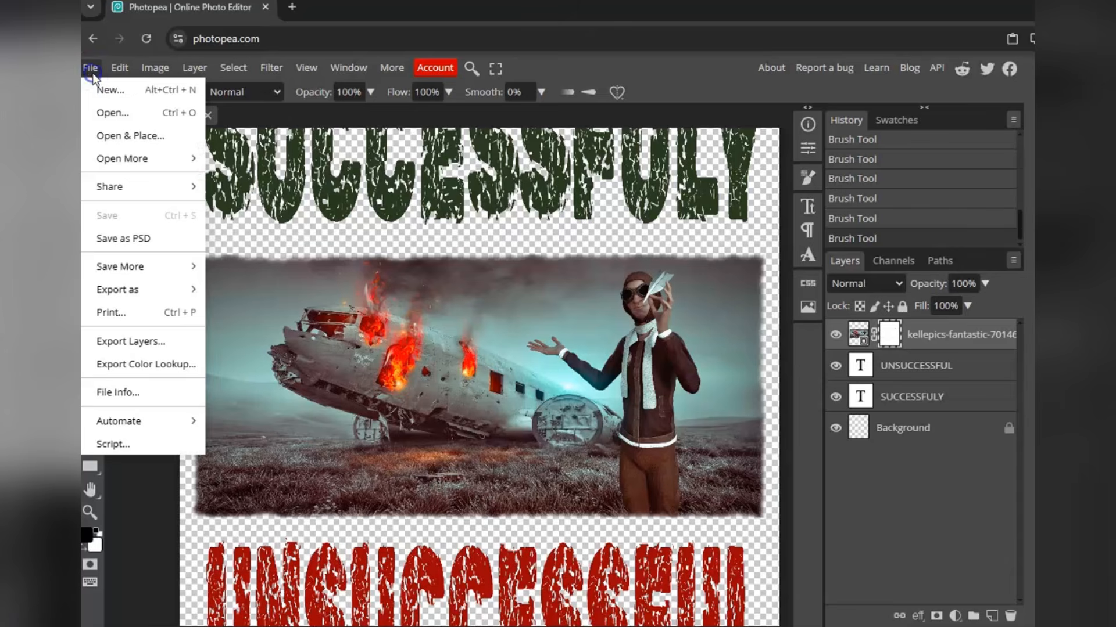
pyautogui.click(102, 113)
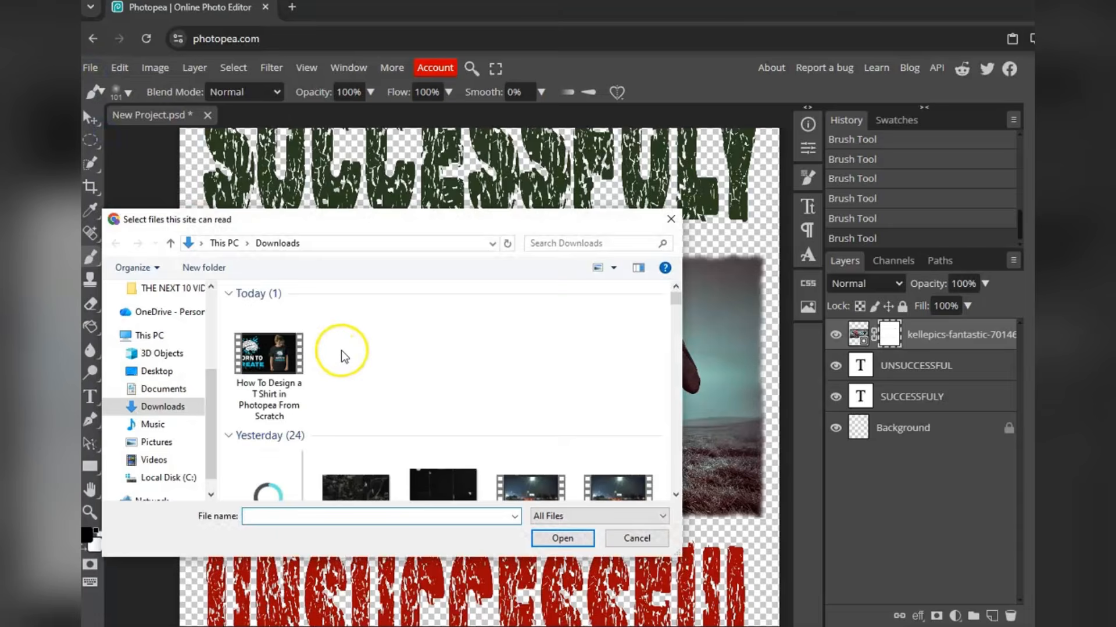
pyautogui.scroll(-3, 340, 363)
pyautogui.doubleClick(433, 349)
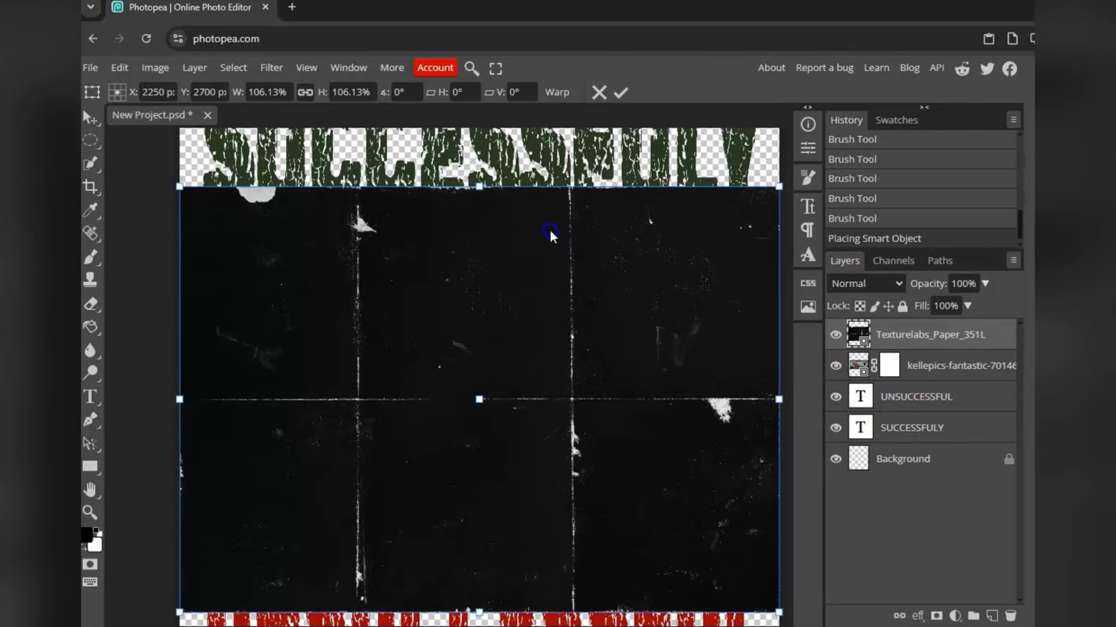
# Scale the paper texture to about 101.6% width and 65.25% height so it covers just the plane picture
pyautogui.moveTo(484, 187); pyautogui.dragTo(486, 255)
pyautogui.moveTo(478, 613); pyautogui.dragTo(498, 517)
pyautogui.moveTo(177, 390)
pyautogui.mouseDown()
pyautogui.moveTo(216, 389)
pyautogui.moveTo(191, 388)
pyautogui.mouseUp()
pyautogui.moveTo(778, 386); pyautogui.dragTo(765, 388)
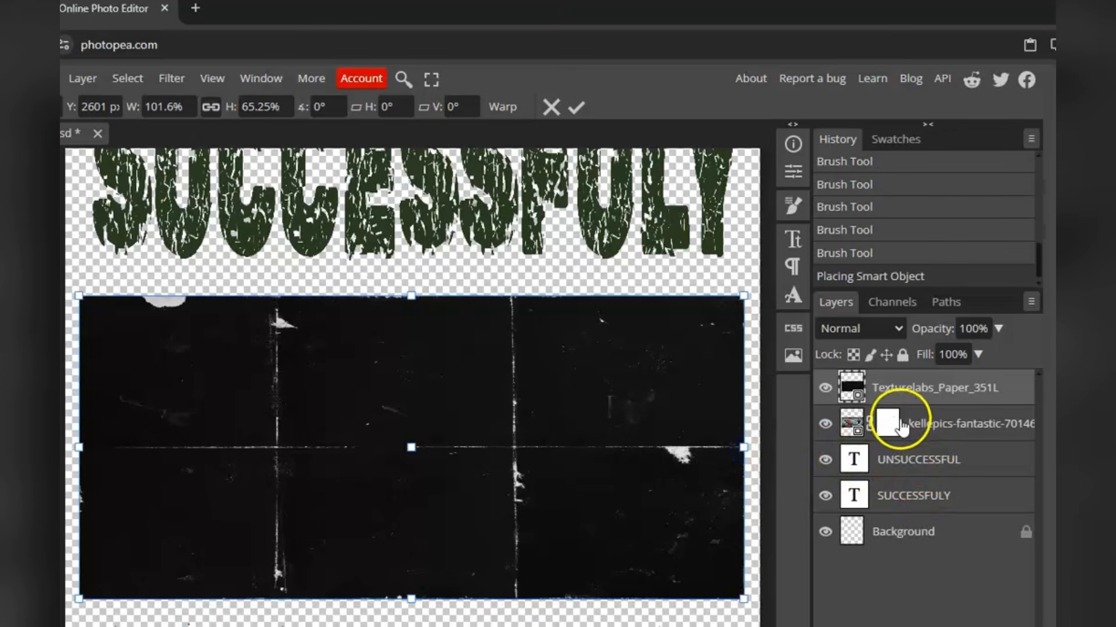
# Set the paper texture layer's blend mode to Lighten and lower its opacity to 69%
pyautogui.click(877, 324)
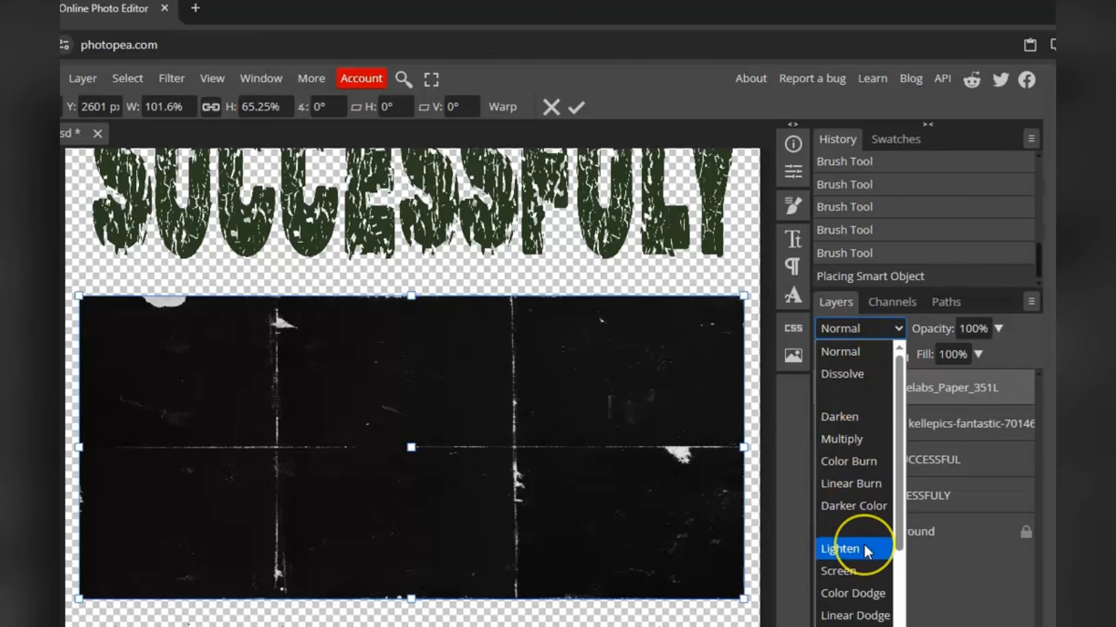
pyautogui.click(865, 550)
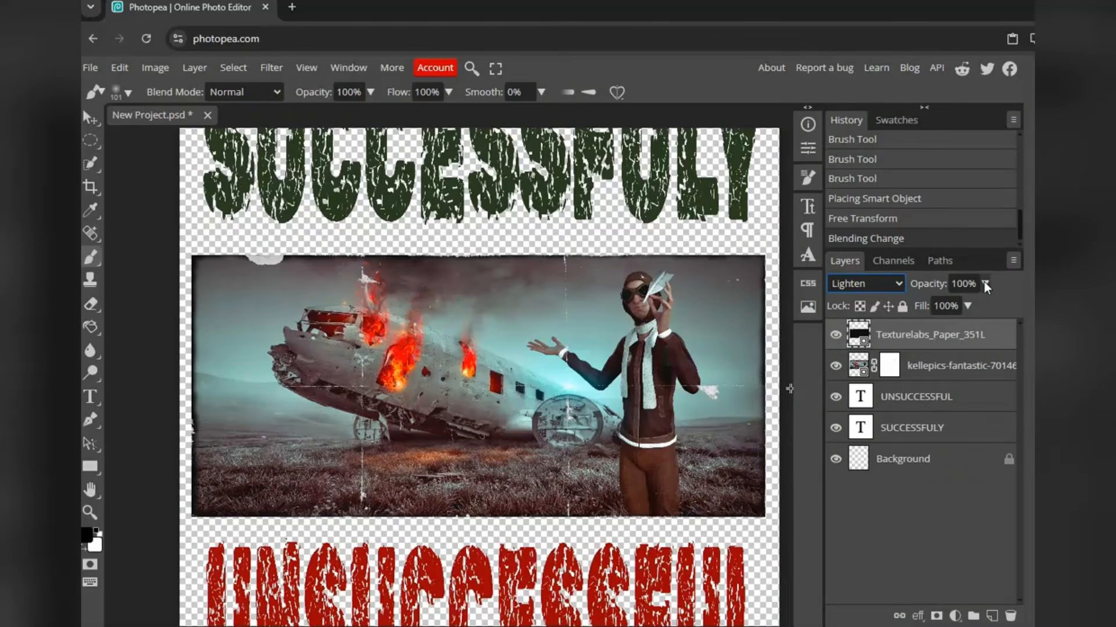
pyautogui.click(984, 283)
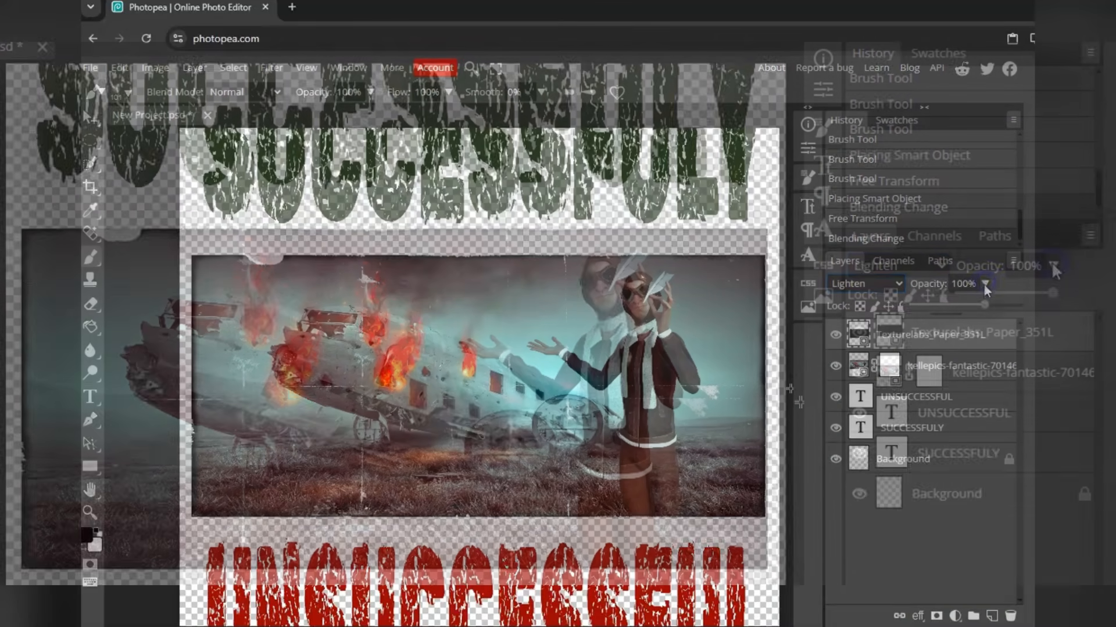
pyautogui.moveTo(1054, 294); pyautogui.dragTo(1022, 296)
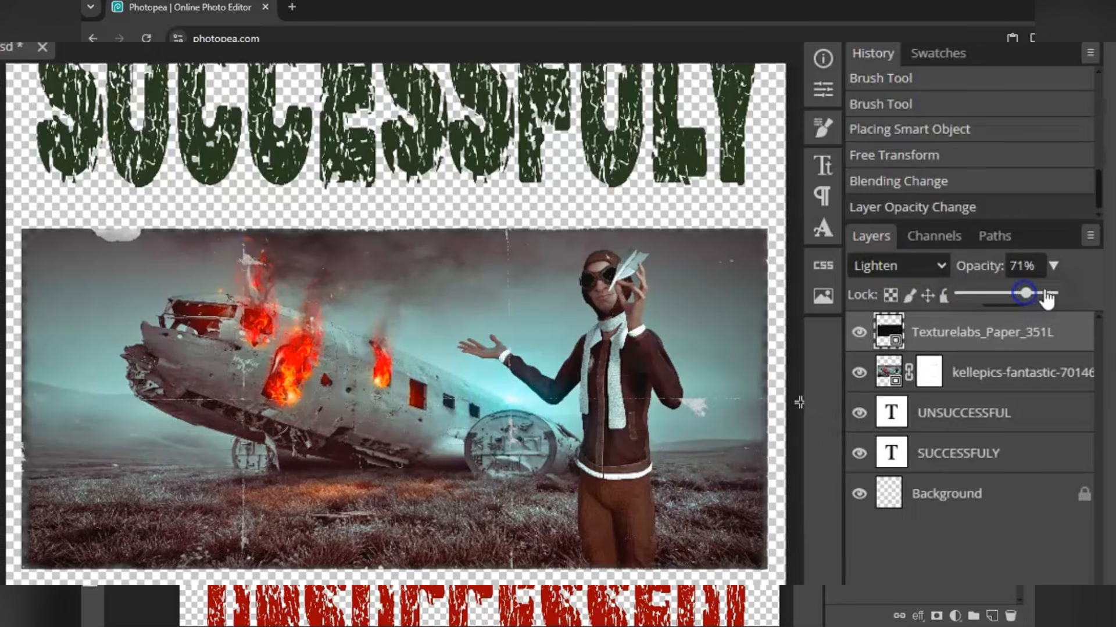
pyautogui.click(1074, 271)
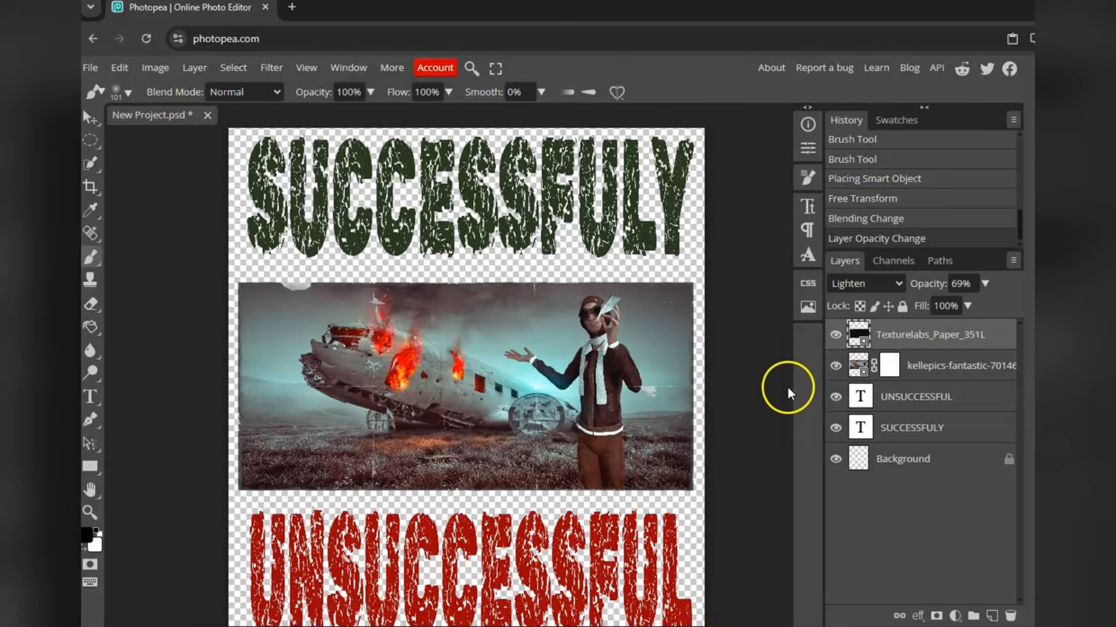
pyautogui.scroll(-1, 769, 383)
pyautogui.scroll(1, 769, 384)
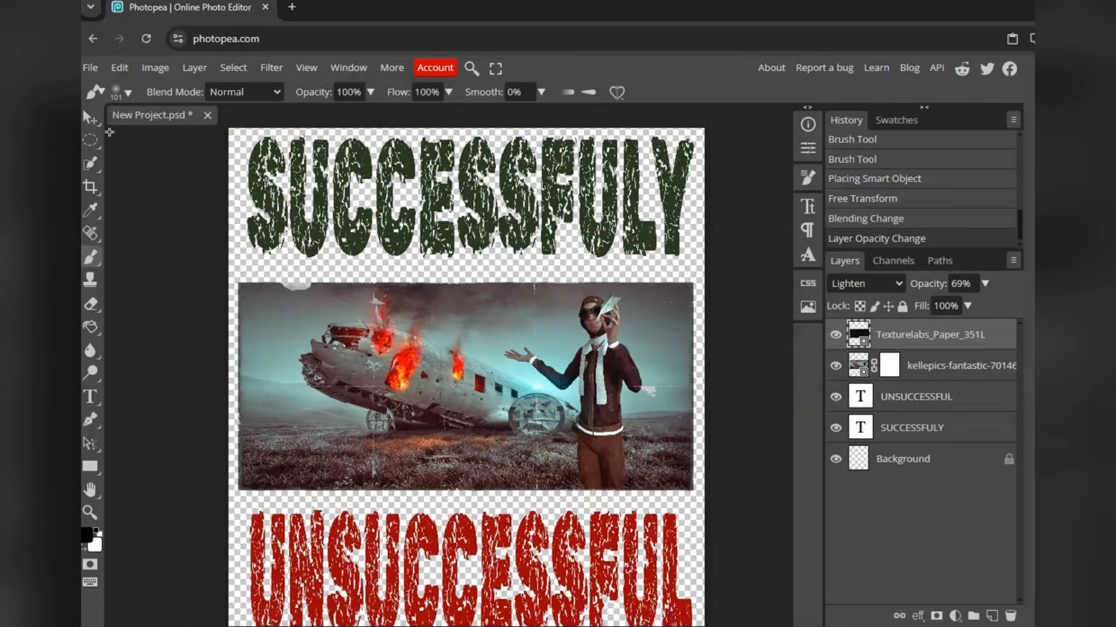
# Export the design as the PNG New Project at 4500 x 5400 px and 100% quality
pyautogui.click(90, 68)
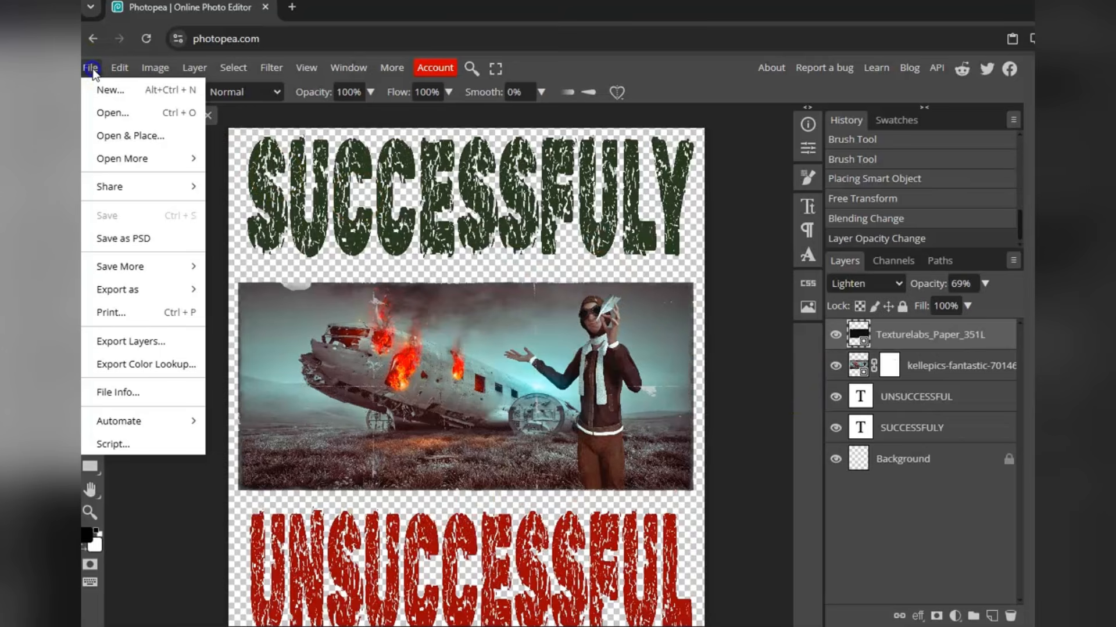
pyautogui.click(137, 288)
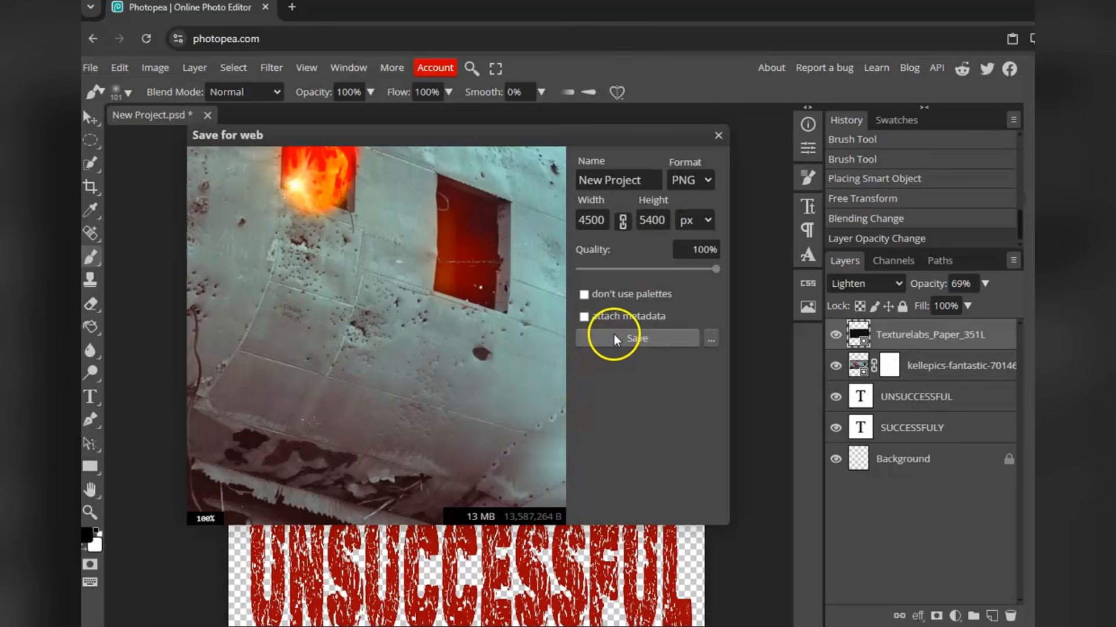
pyautogui.click(614, 339)
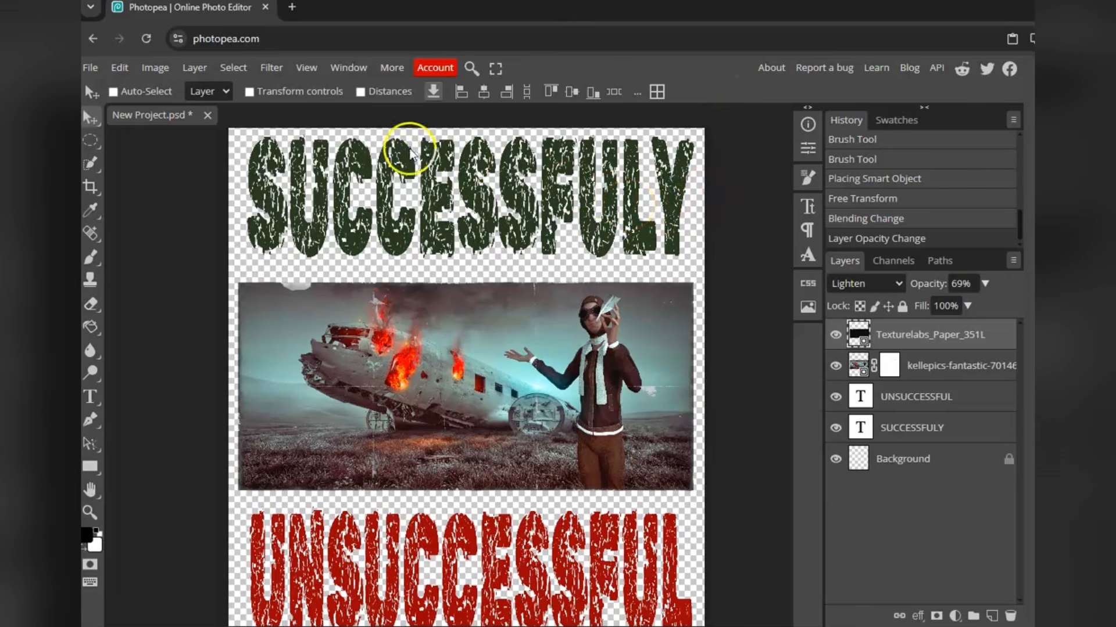
# Add a white colour fill layer and move it below the text layers, directly above Background
pyautogui.click(194, 68)
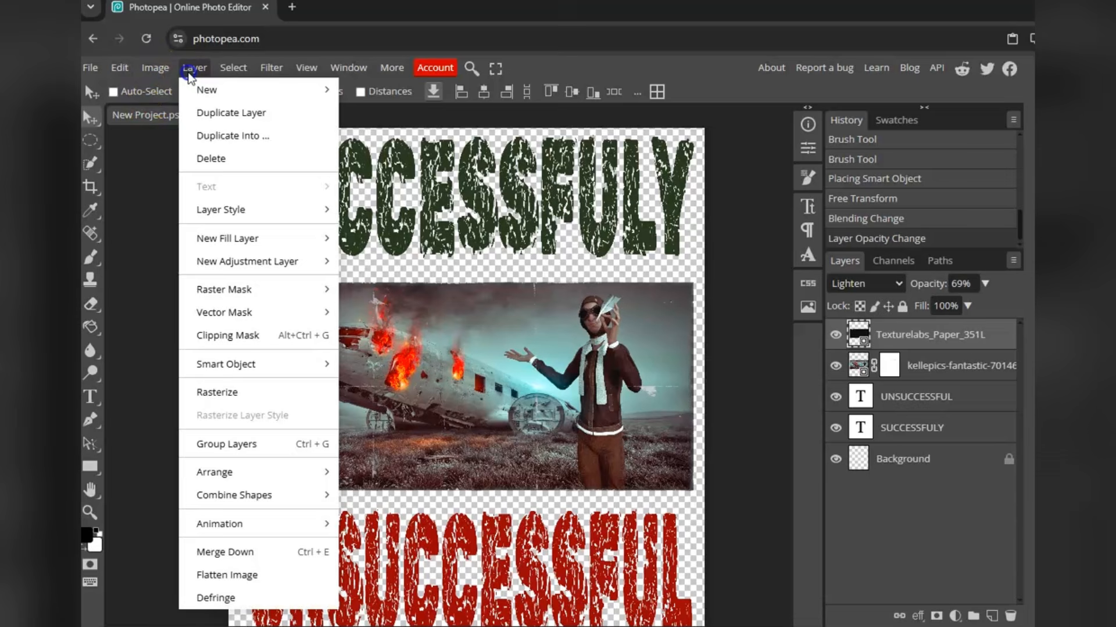
pyautogui.moveTo(254, 249)
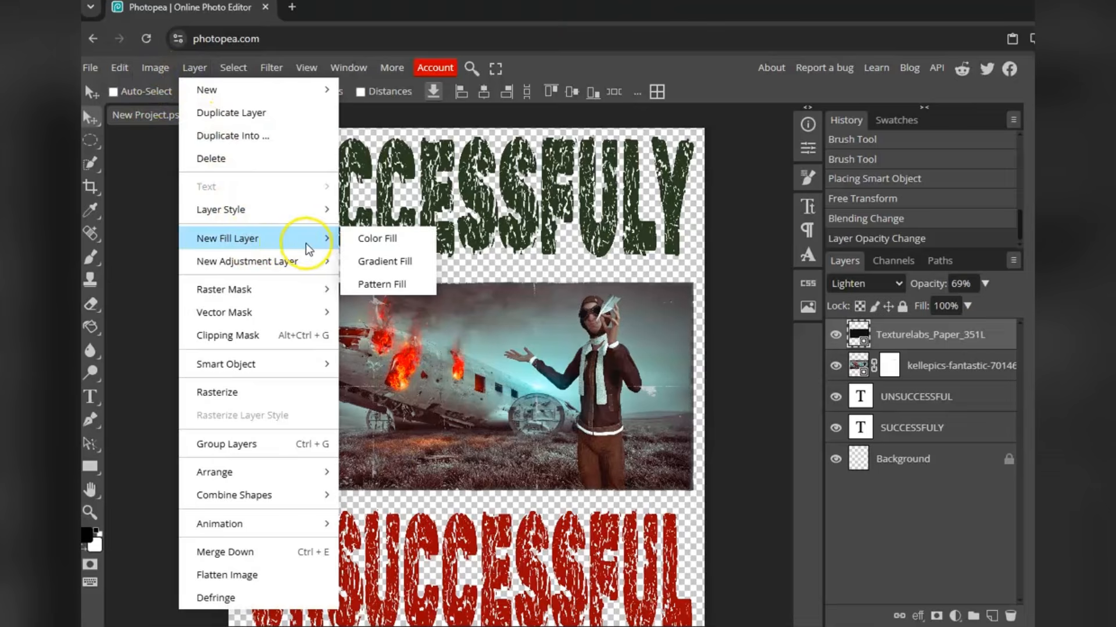
pyautogui.click(374, 239)
pyautogui.moveTo(296, 331); pyautogui.dragTo(195, 199)
pyautogui.click(506, 211)
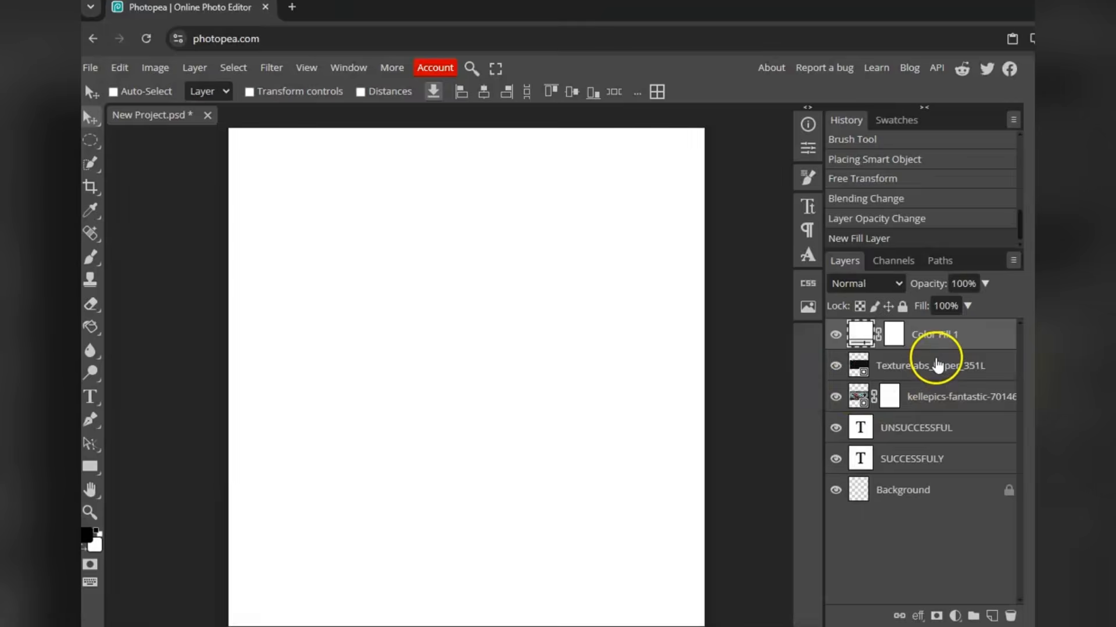
pyautogui.click(933, 337)
pyautogui.moveTo(934, 343); pyautogui.dragTo(936, 481)
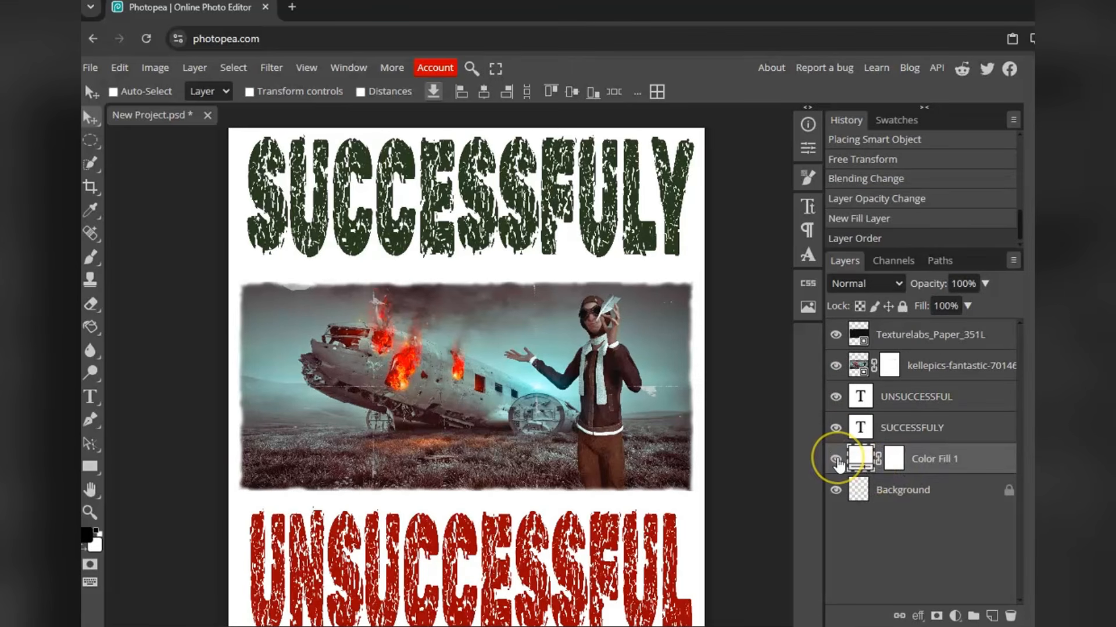
# Hide the white fill layer and export the design again as a PNG with a transparent background
pyautogui.click(836, 460)
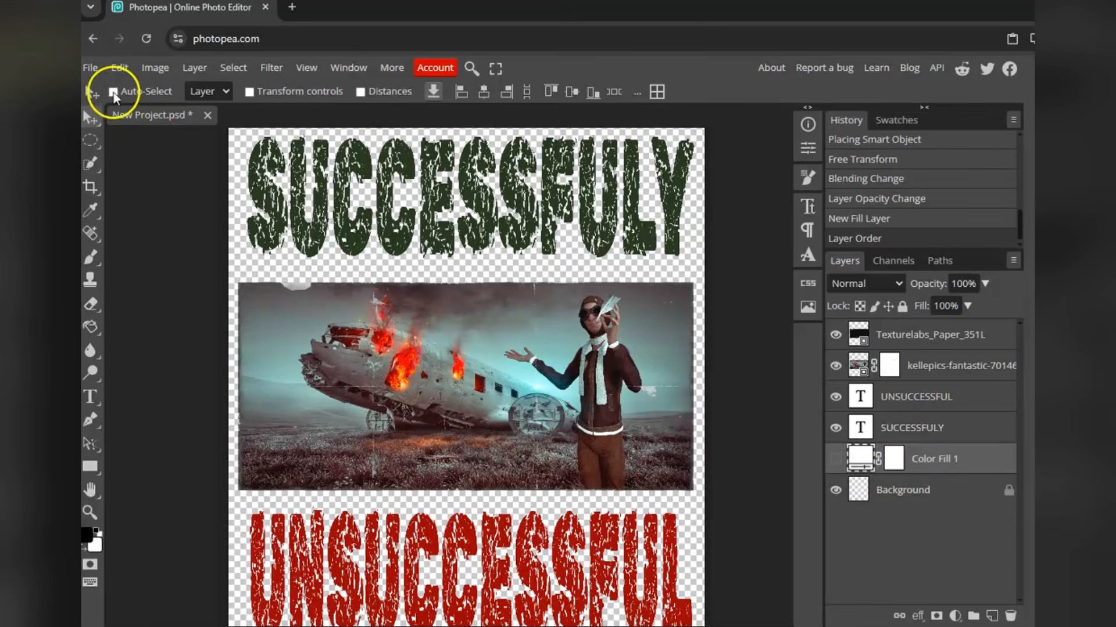
pyautogui.click(90, 67)
pyautogui.moveTo(139, 285)
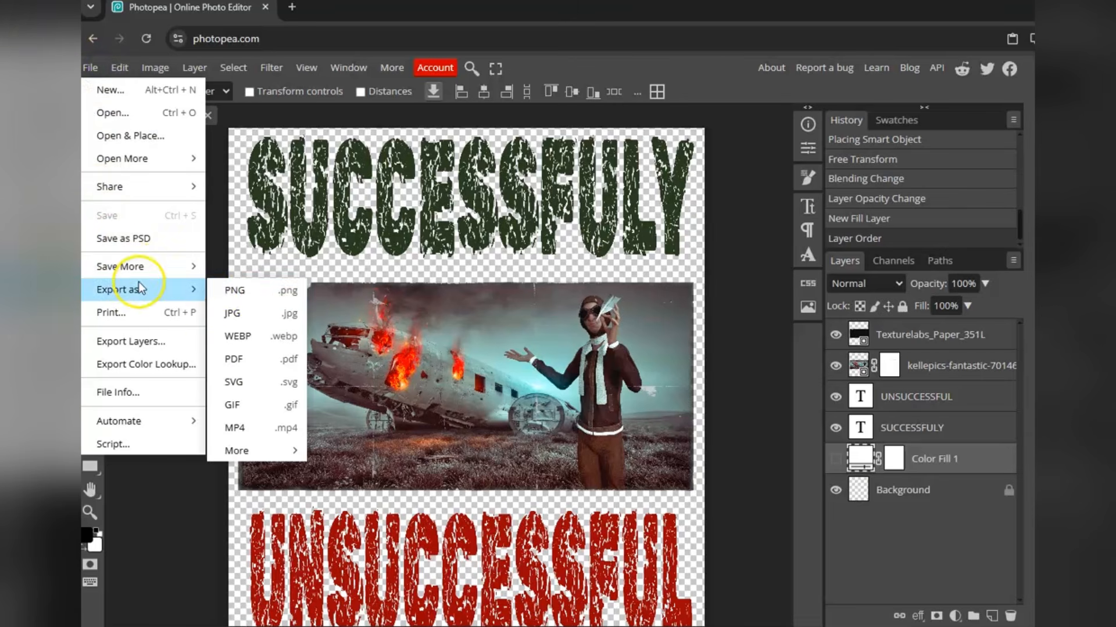
pyautogui.click(218, 290)
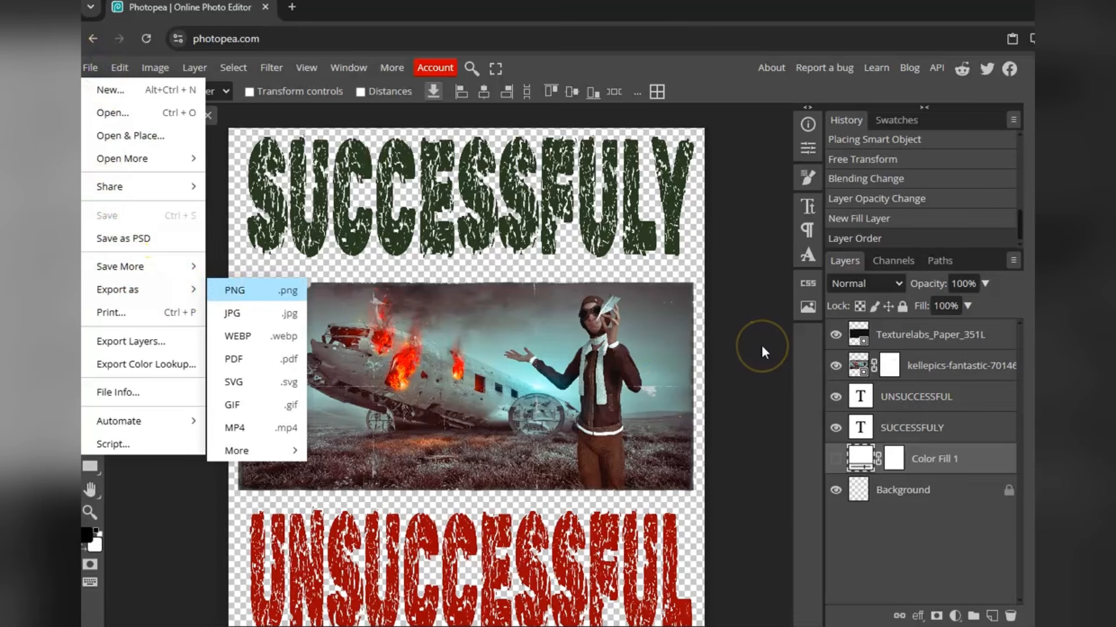
pyautogui.click(954, 71)
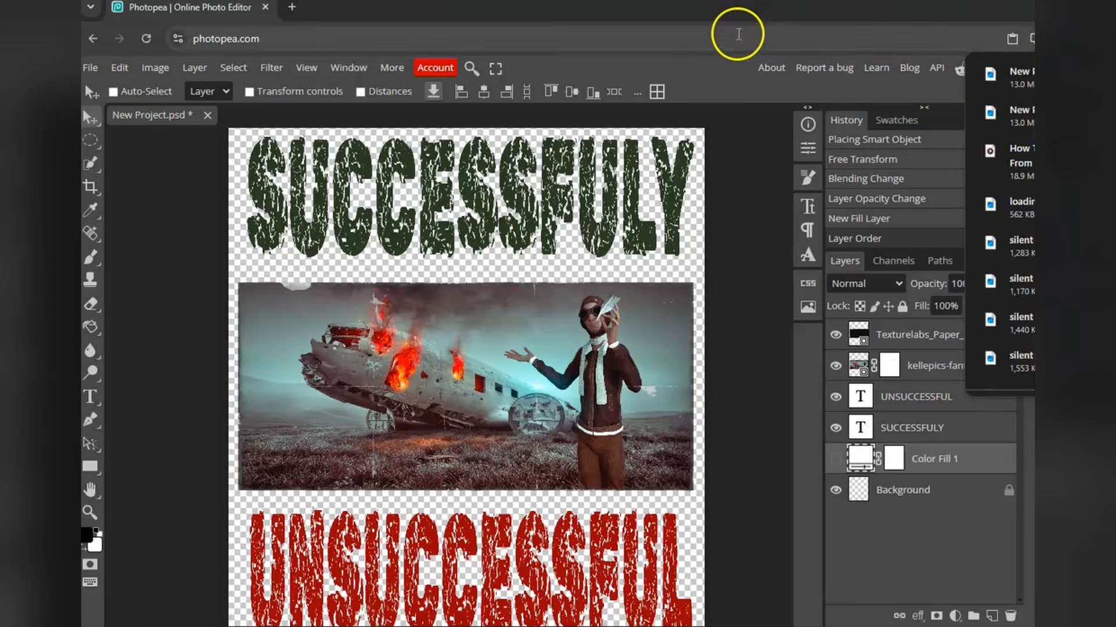
# Create a new 4500 x 5400 px project at 300 DPI with a transparent background
pyautogui.click(91, 69)
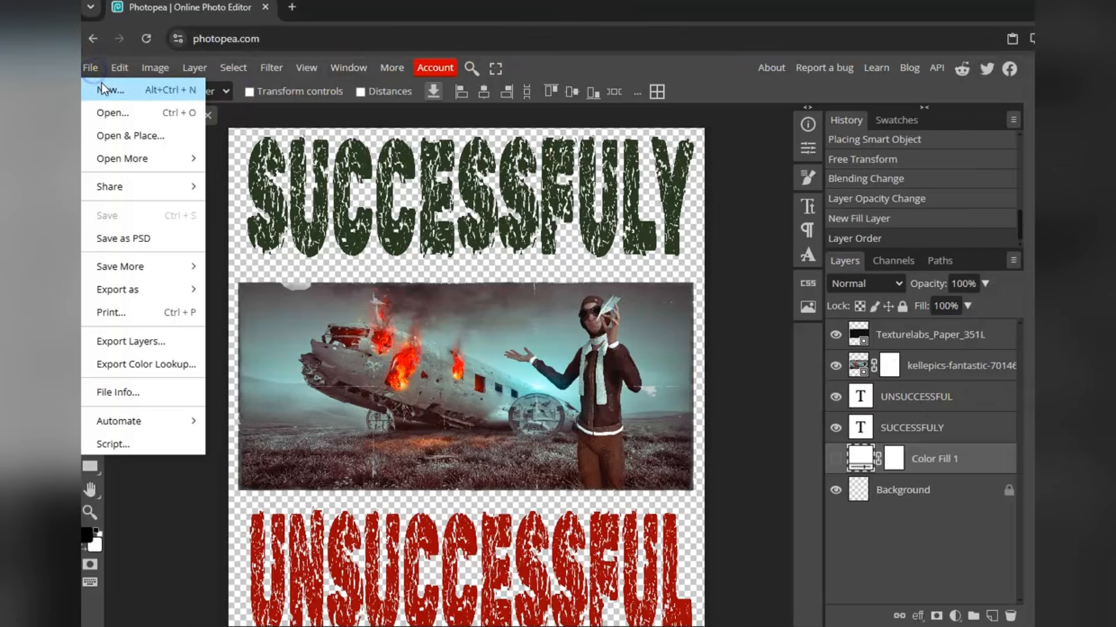
pyautogui.click(105, 92)
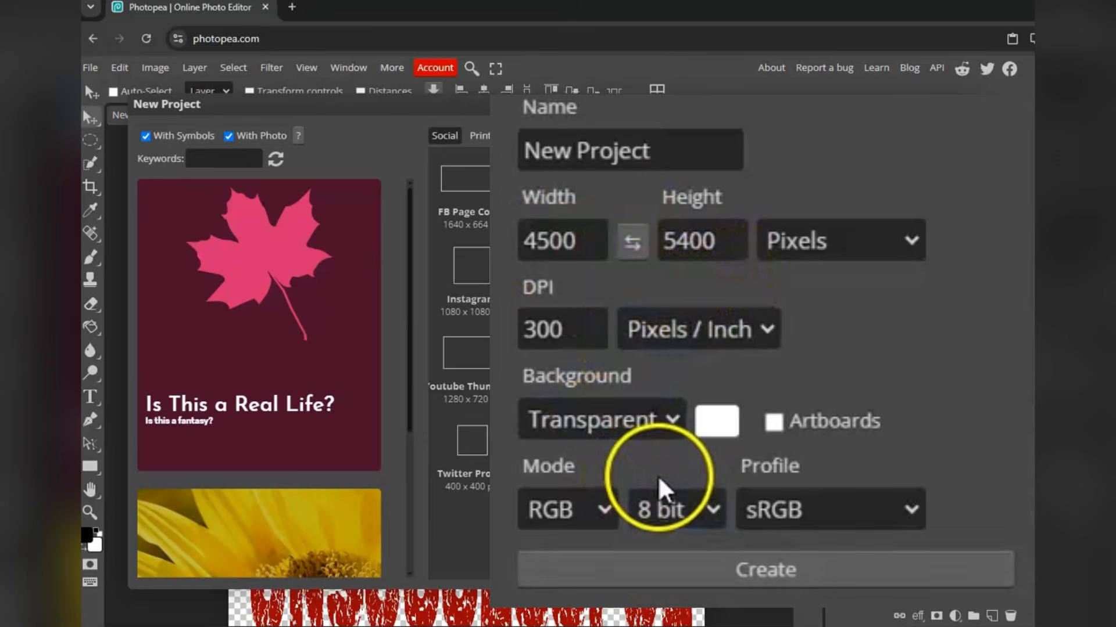
pyautogui.click(677, 571)
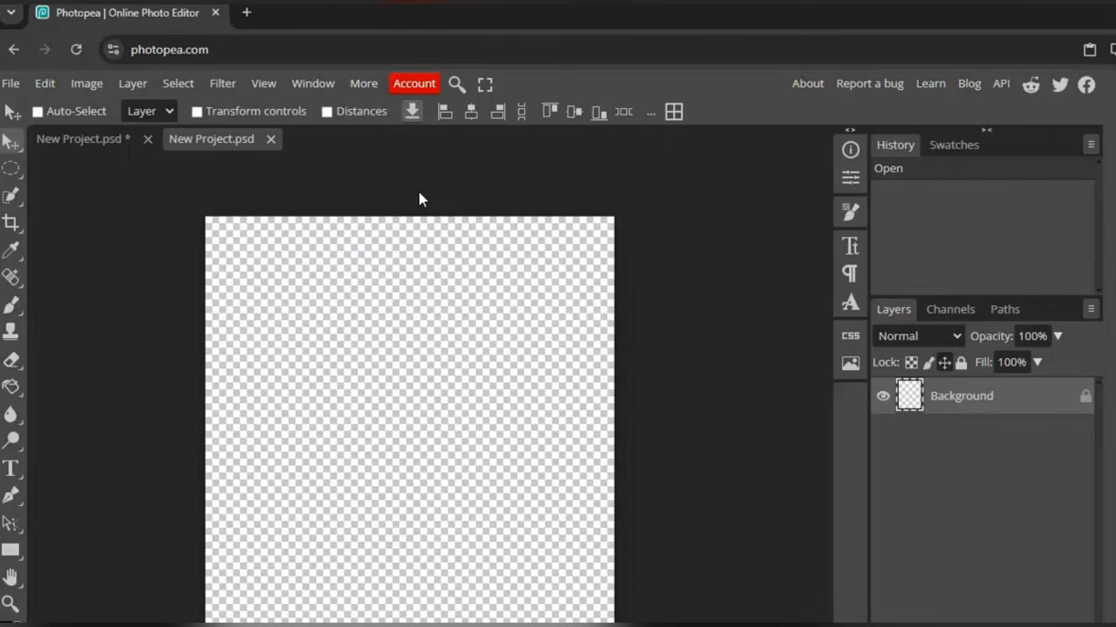
# Add a solid black (000000) colour fill layer covering the new canvas
pyautogui.click(133, 85)
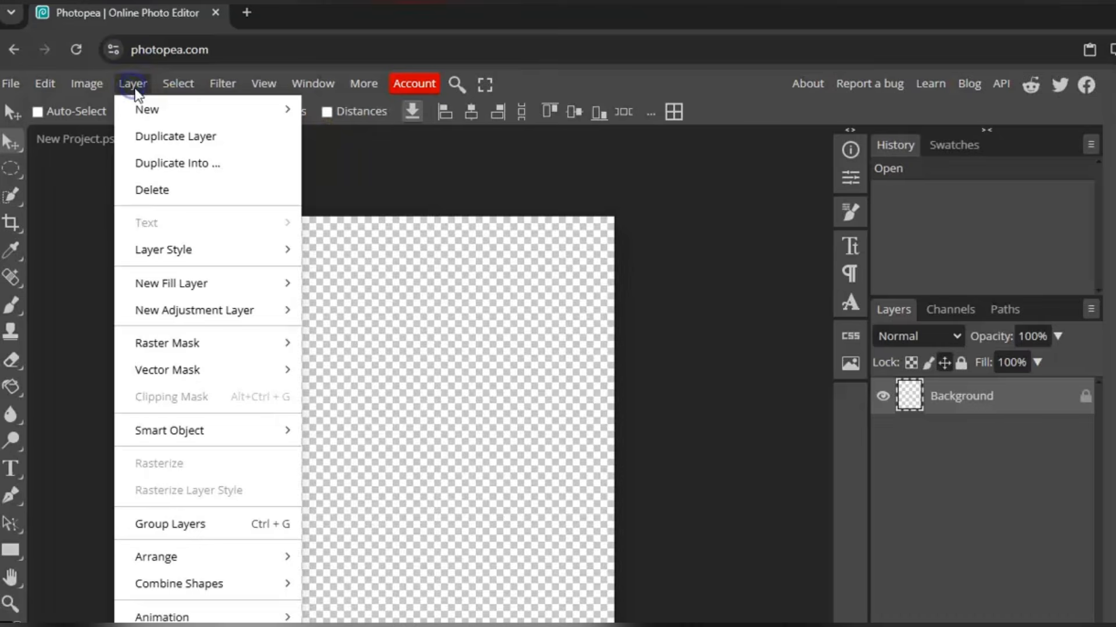
pyautogui.moveTo(286, 284)
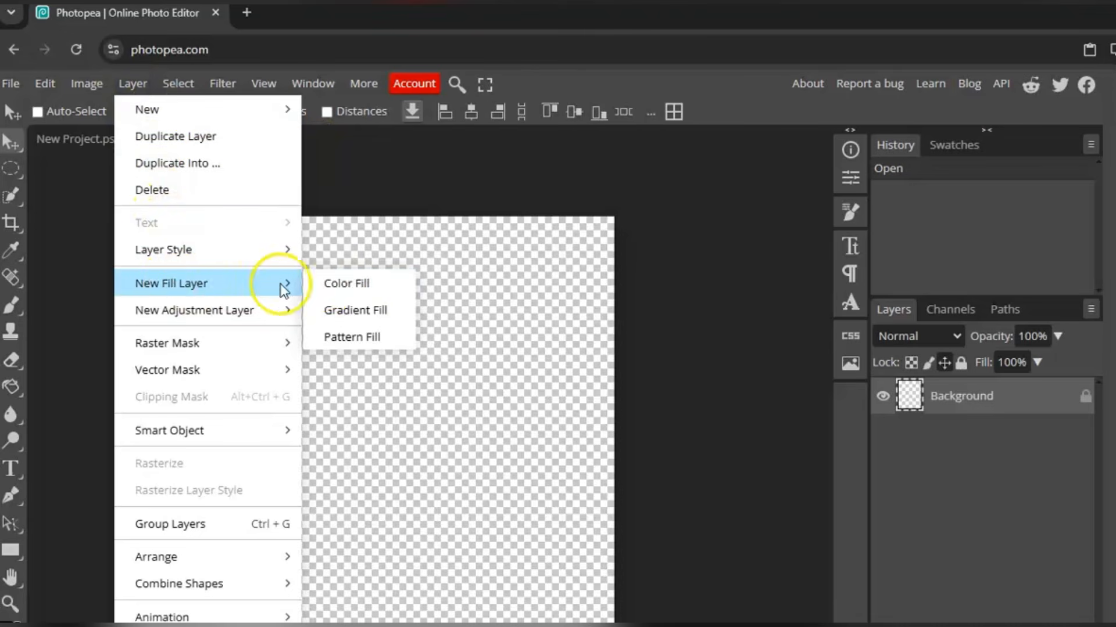
pyautogui.click(331, 282)
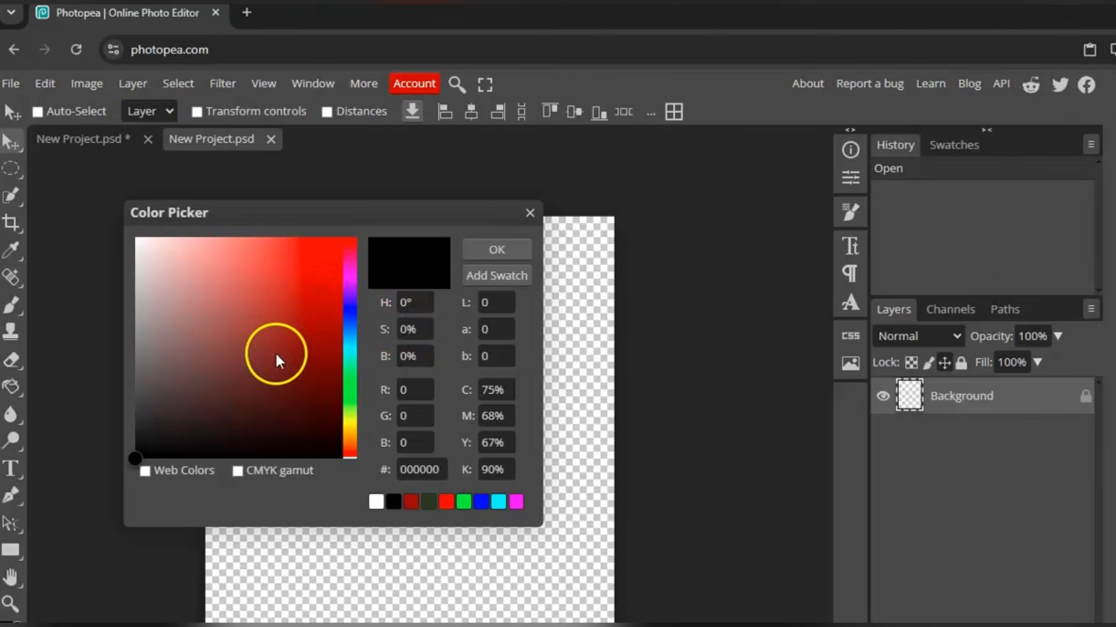
pyautogui.click(487, 252)
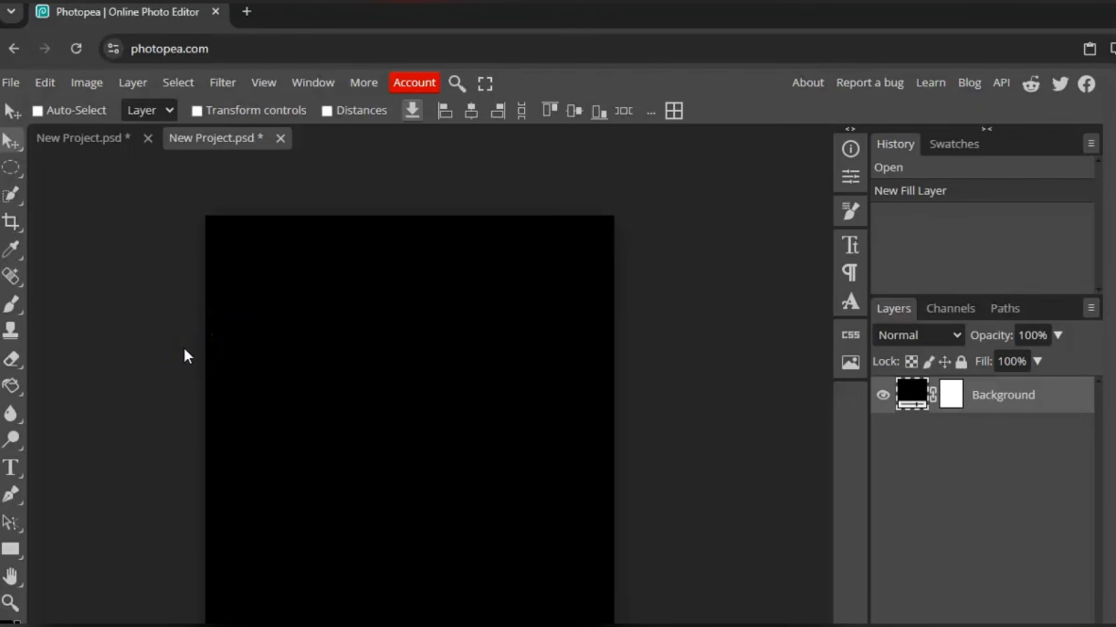
# Add the text SILENT PROGRESS in the upper part of the canvas and colour it white
pyautogui.click(11, 468)
pyautogui.click(353, 304)
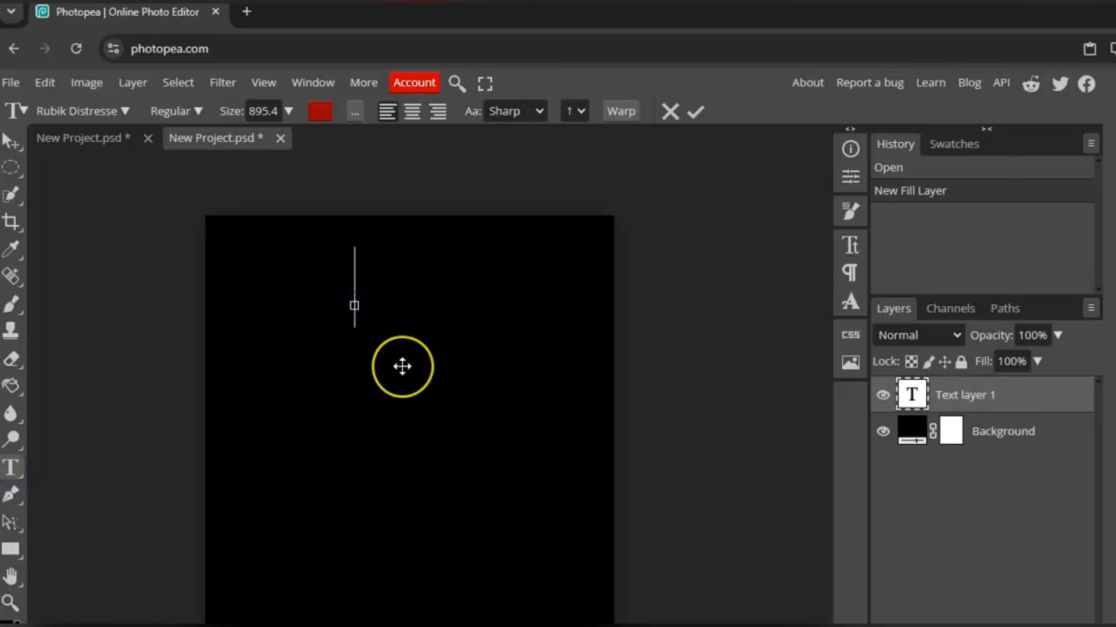
pyautogui.write('SILENT PROGRESS')
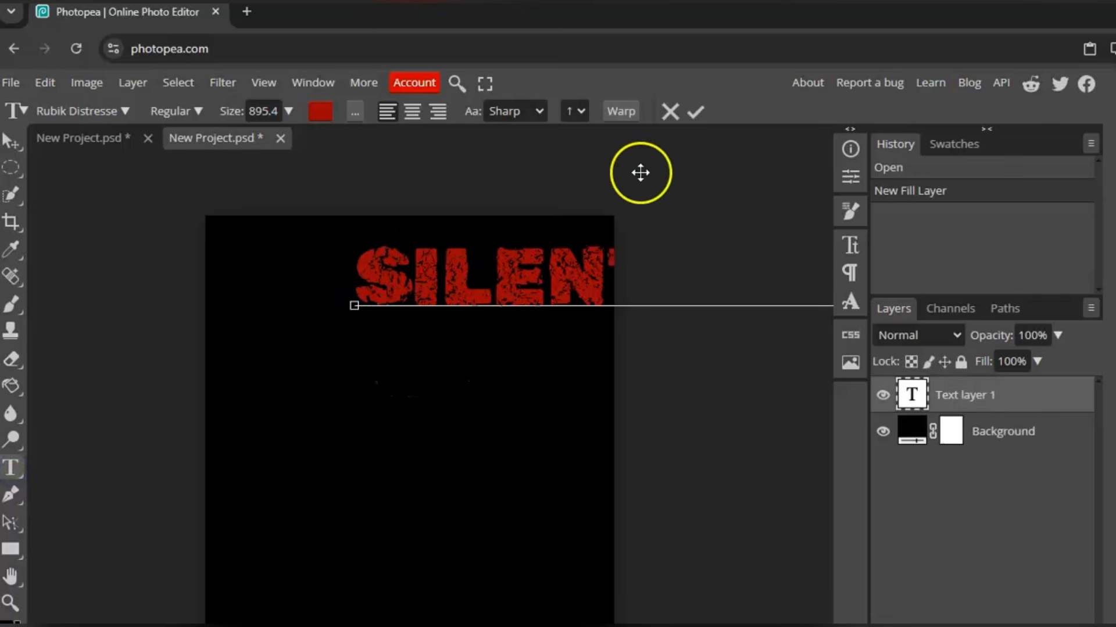
pyautogui.hotkey('ctrl', 'a')
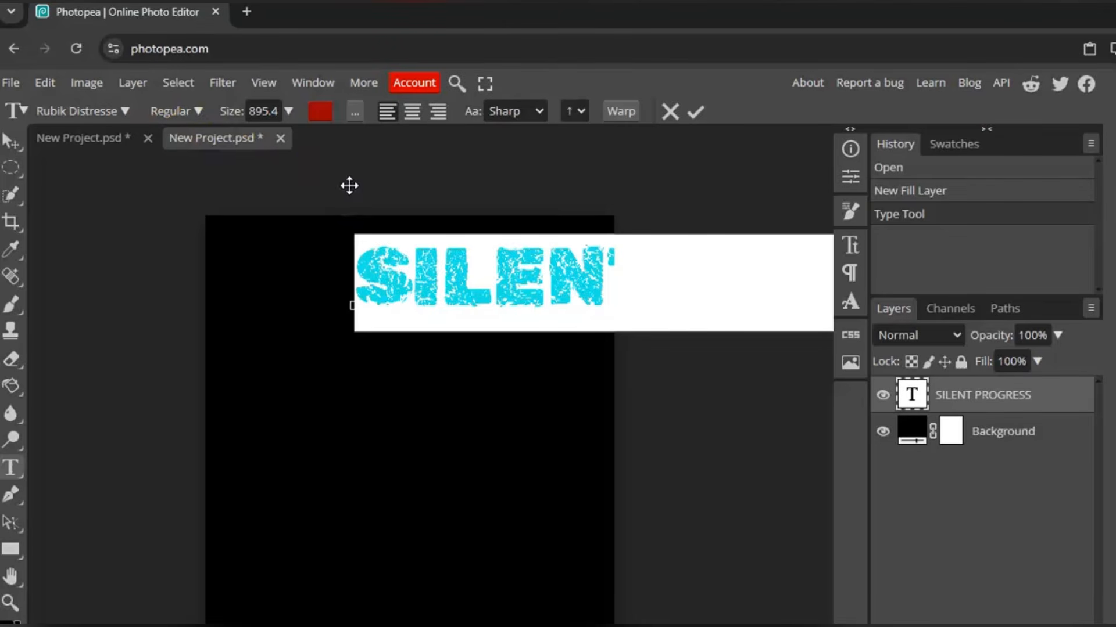
pyautogui.click(320, 111)
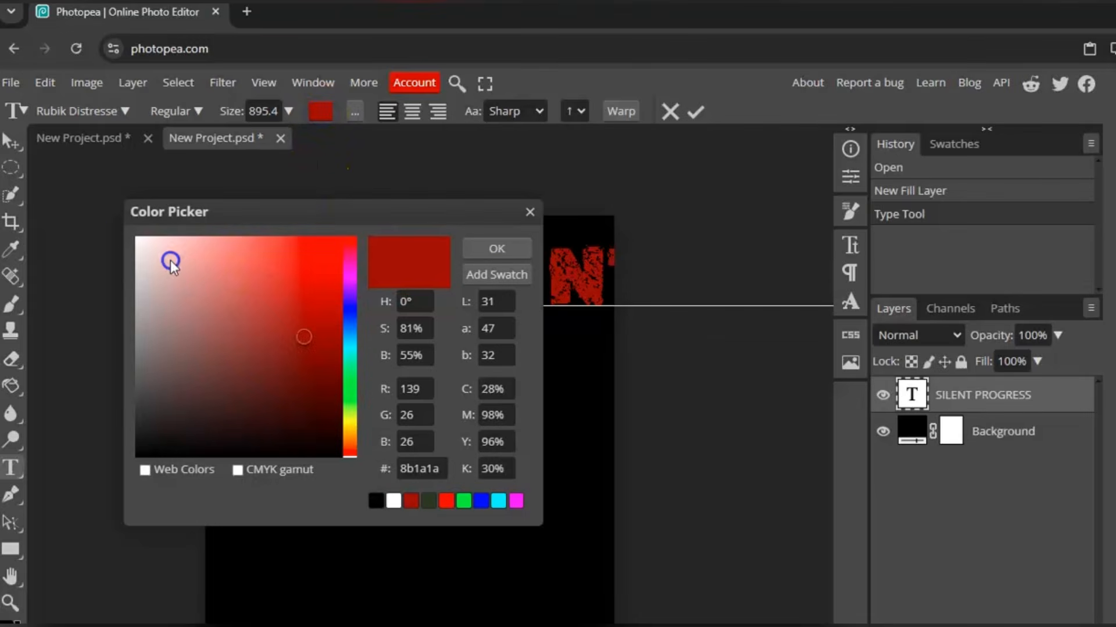
pyautogui.moveTo(169, 259); pyautogui.dragTo(115, 233)
pyautogui.click(497, 249)
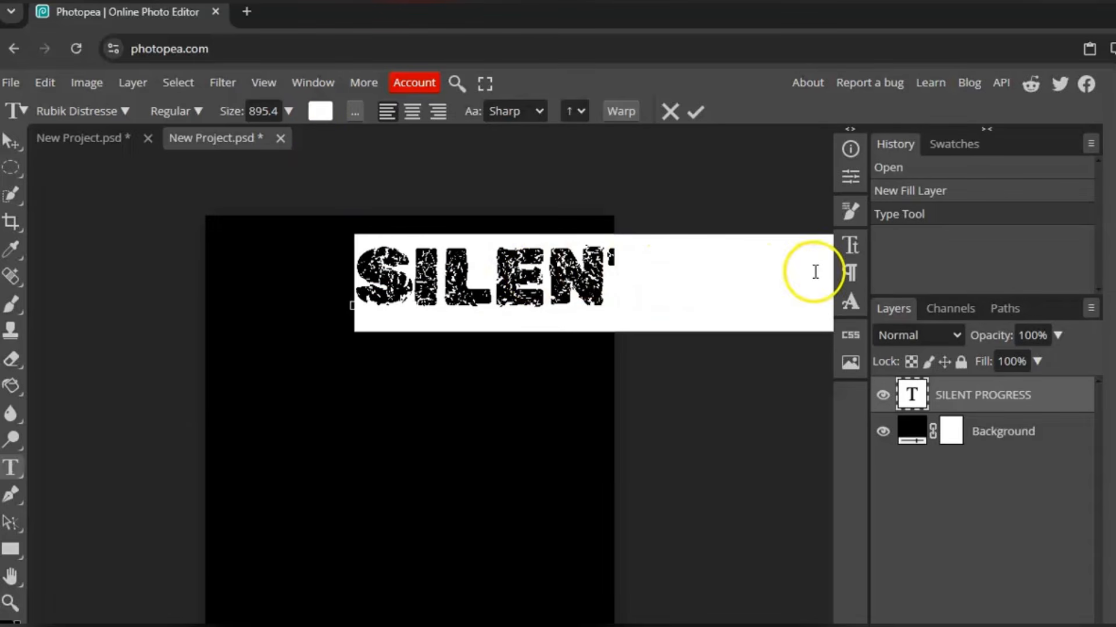
# Search the fonts for zero and apply the distressed Zero & Zero Is font to the SILENT PROGRESS text
pyautogui.click(117, 114)
pyautogui.click(117, 223)
pyautogui.tripleClick(145, 238)
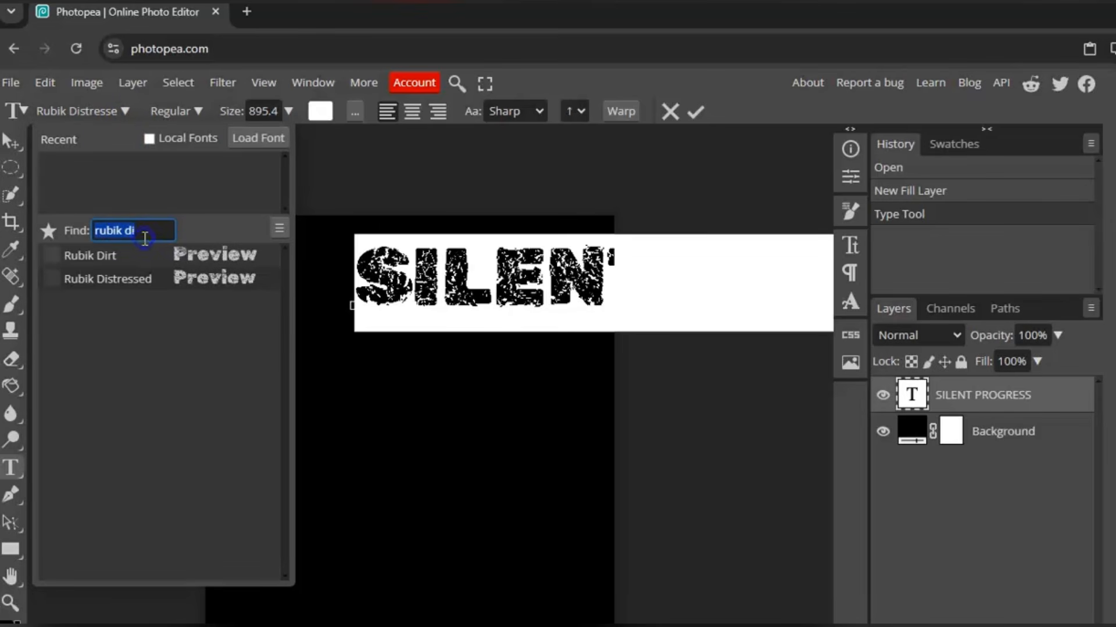
pyautogui.press('BackSpace')
pyautogui.write('zero')
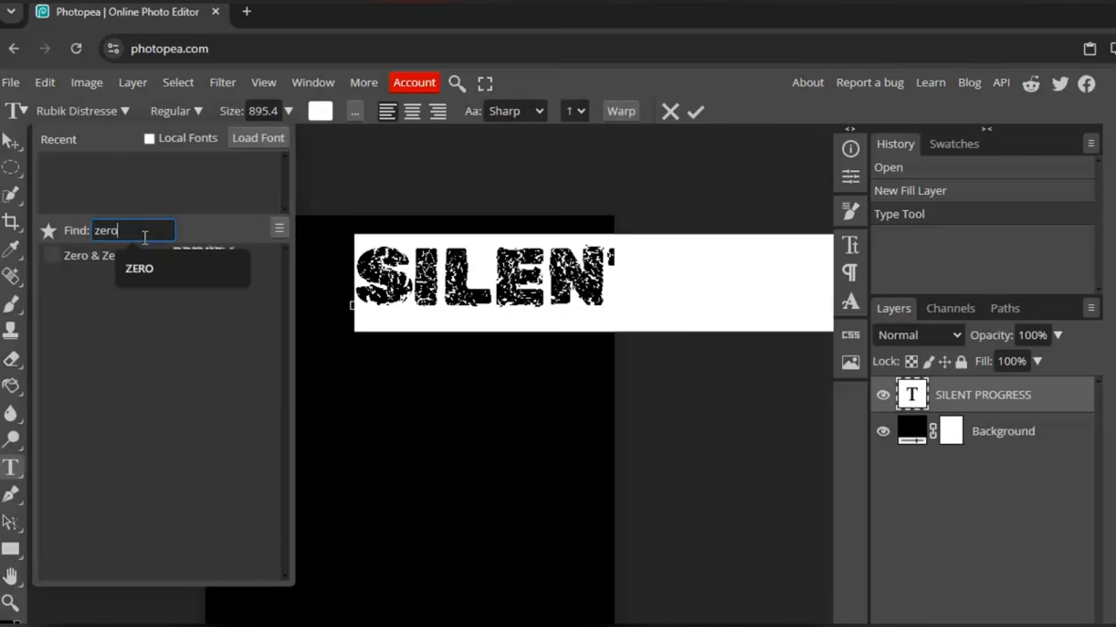
pyautogui.click(82, 256)
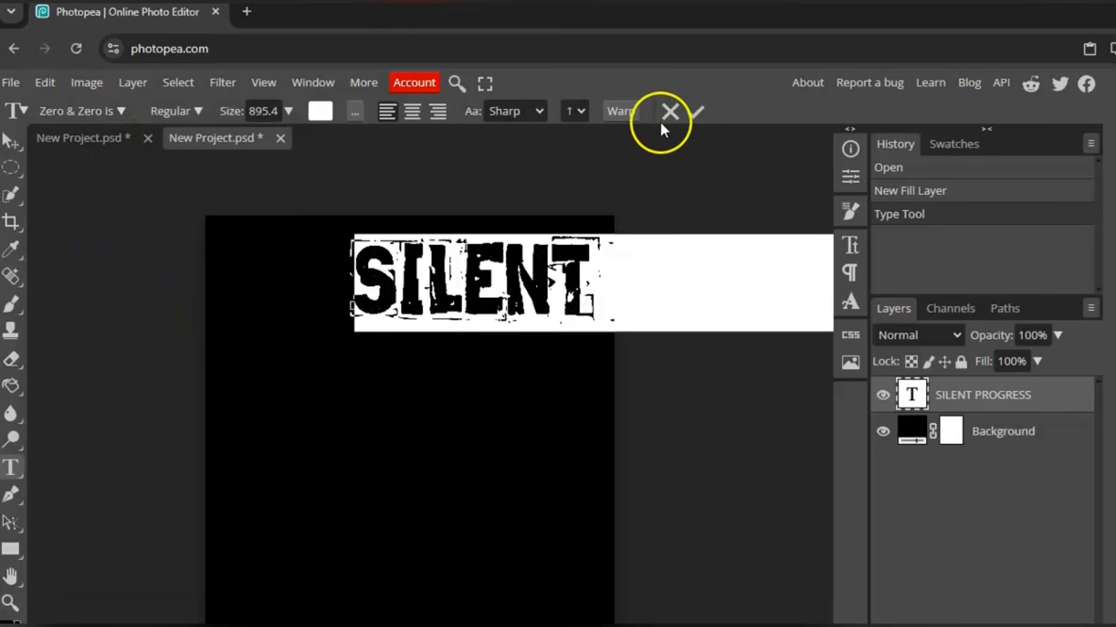
pyautogui.click(694, 116)
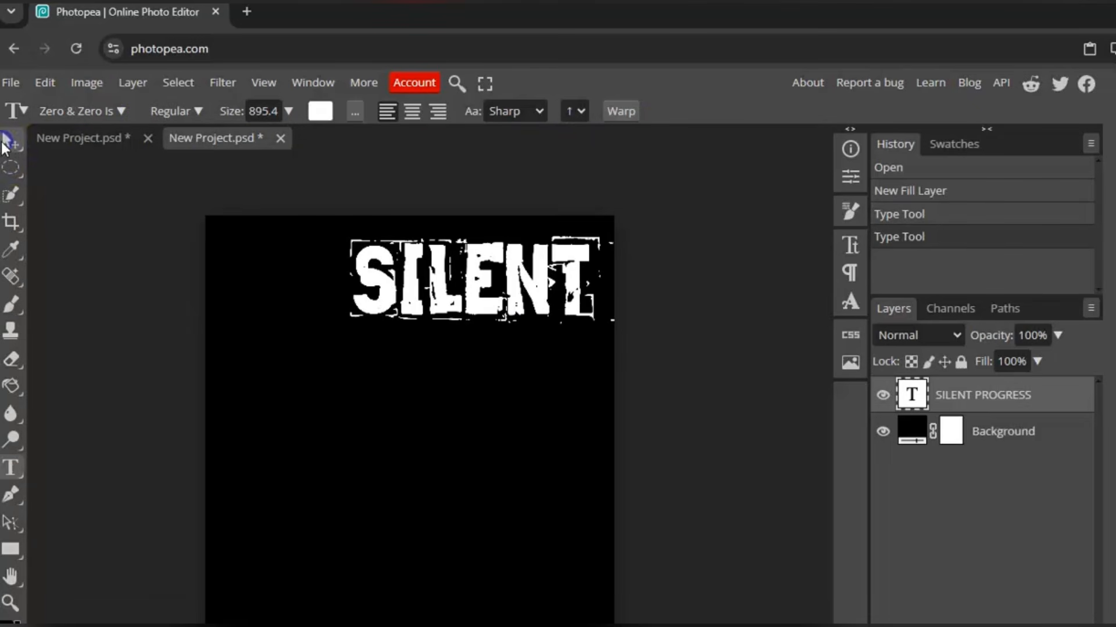
# Move the SILENT PROGRESS text lower and scale it to 65.35% width and 110.51% height, spanning the canvas width
pyautogui.click(4, 146)
pyautogui.click(259, 110)
pyautogui.moveTo(445, 273); pyautogui.dragTo(318, 296)
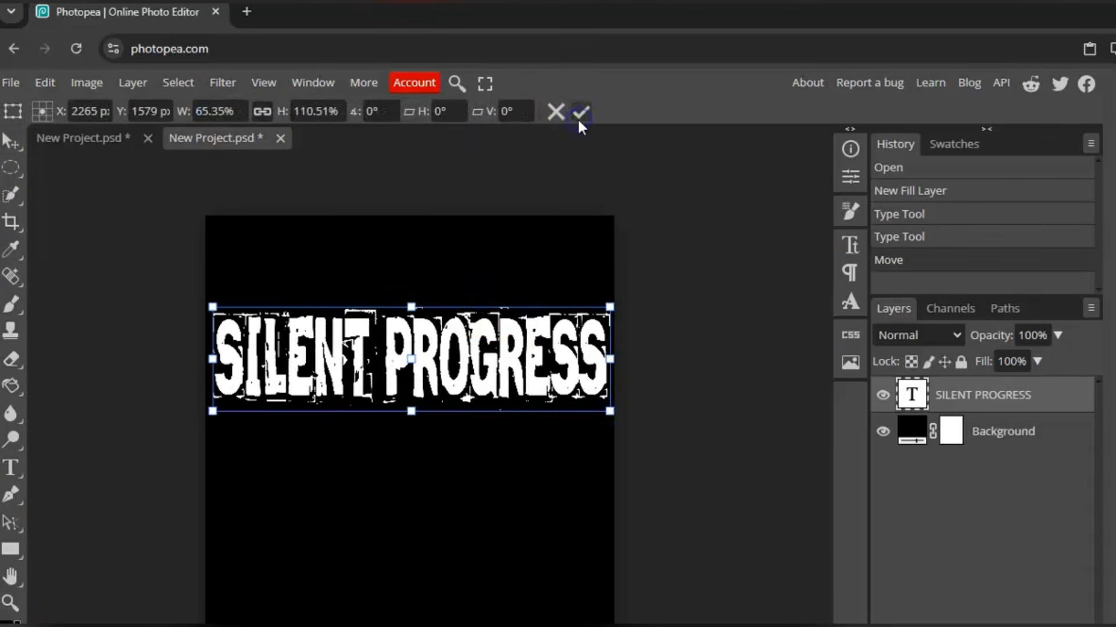
pyautogui.click(577, 117)
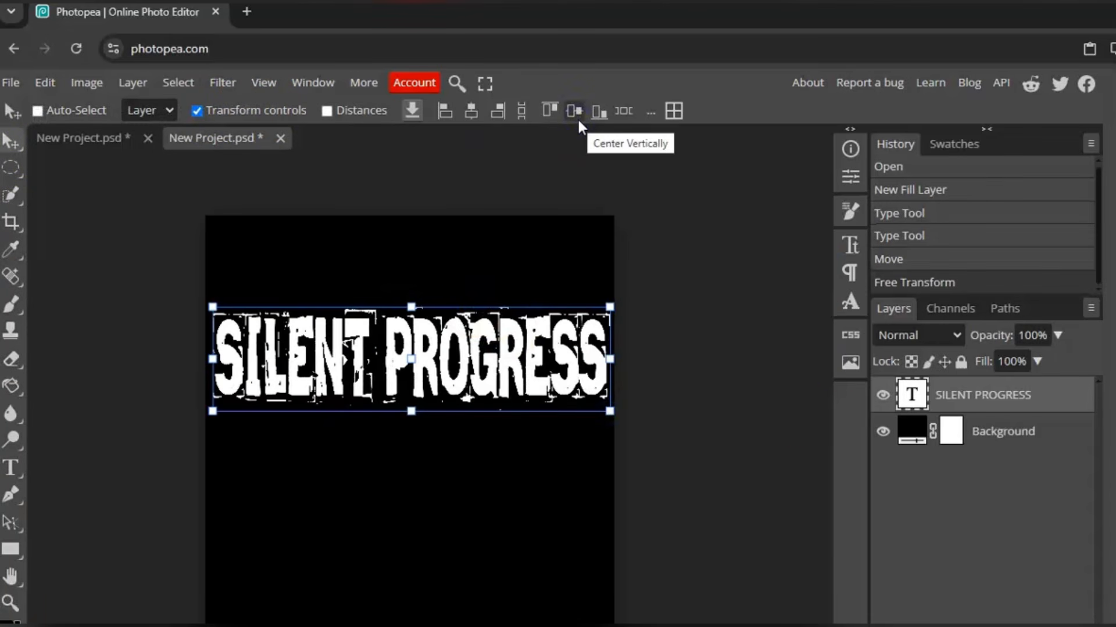
pyautogui.click(198, 111)
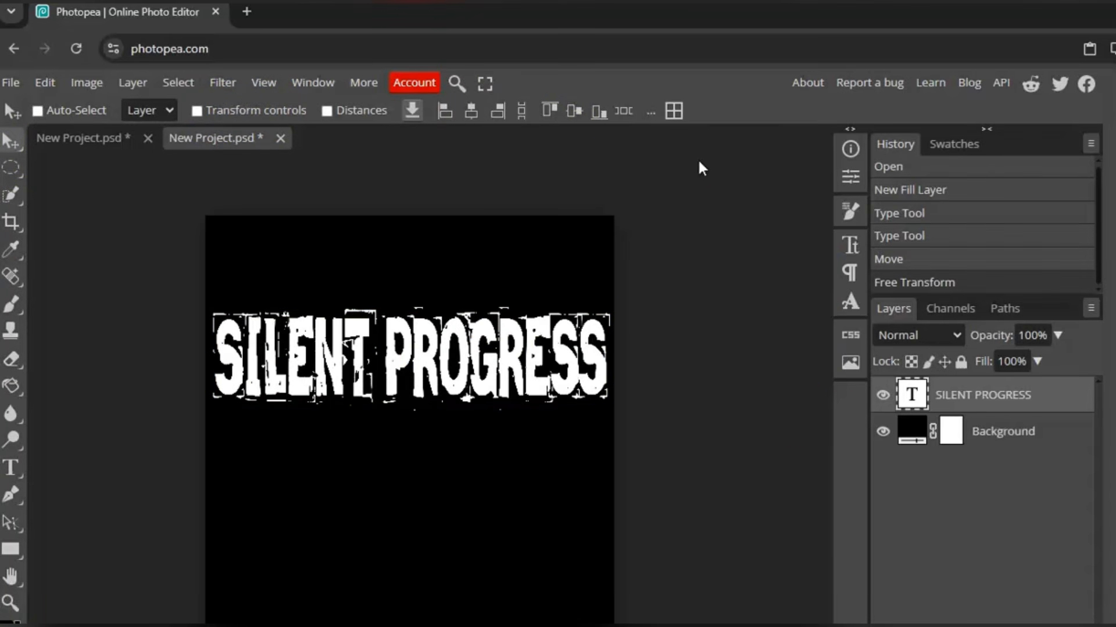
# Place the loading circle image from Downloads on the canvas at 90% scale, with its ring below the text
pyautogui.click(12, 82)
pyautogui.click(39, 166)
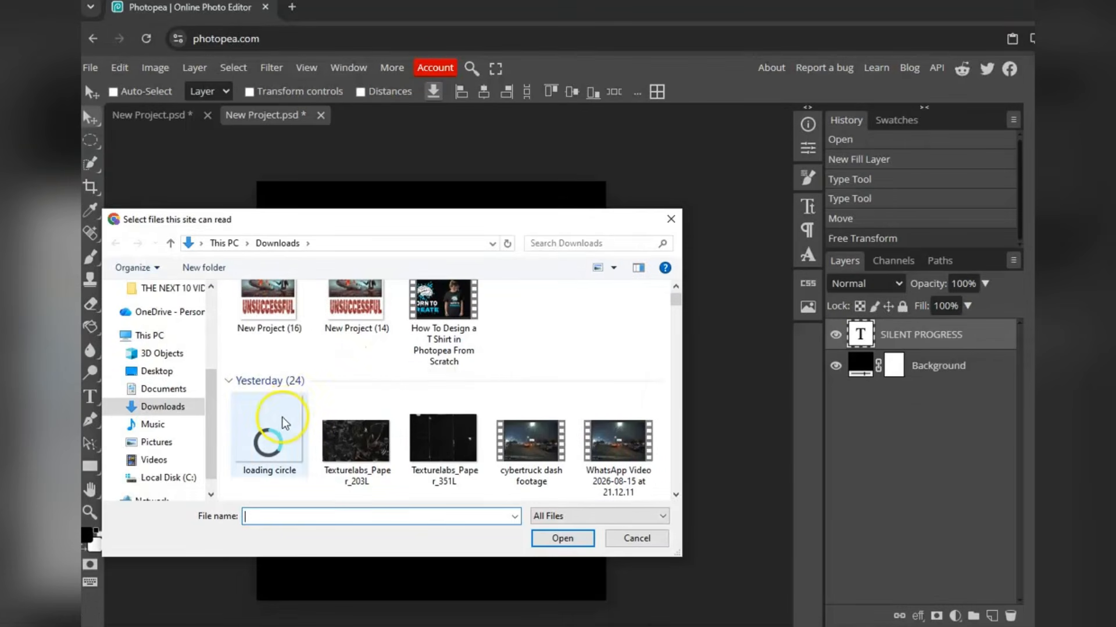
pyautogui.click(282, 417)
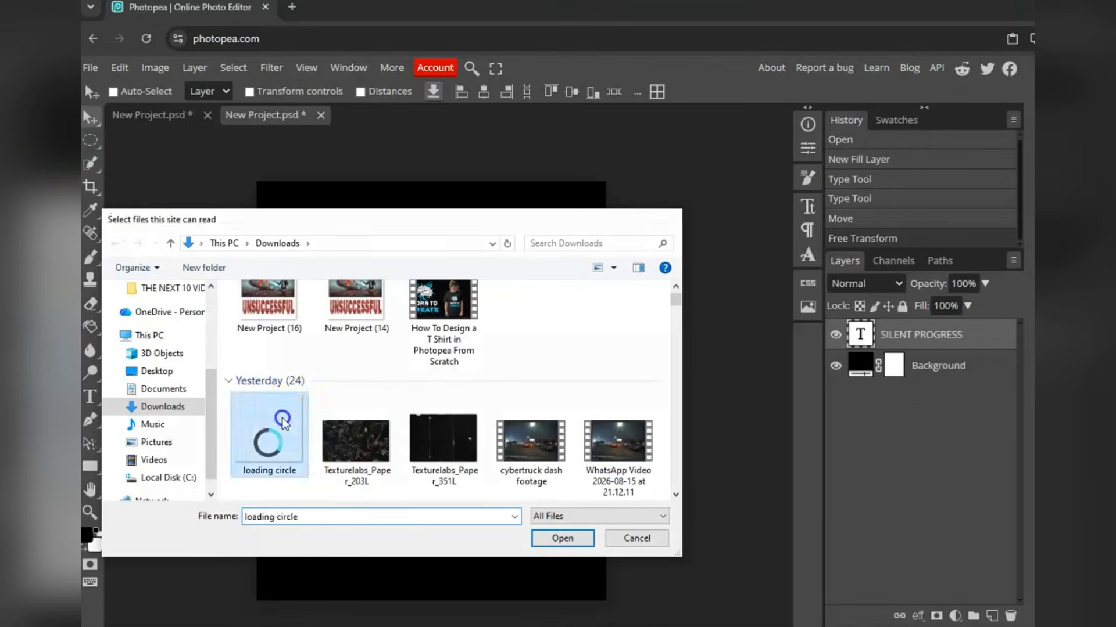
pyautogui.doubleClick(281, 417)
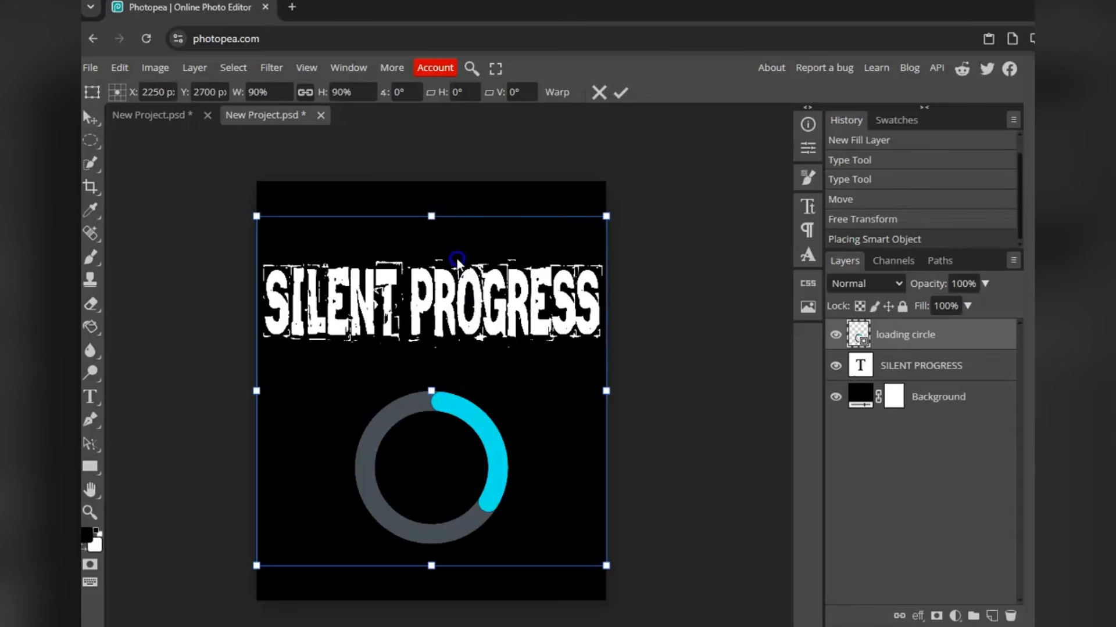
pyautogui.click(473, 456)
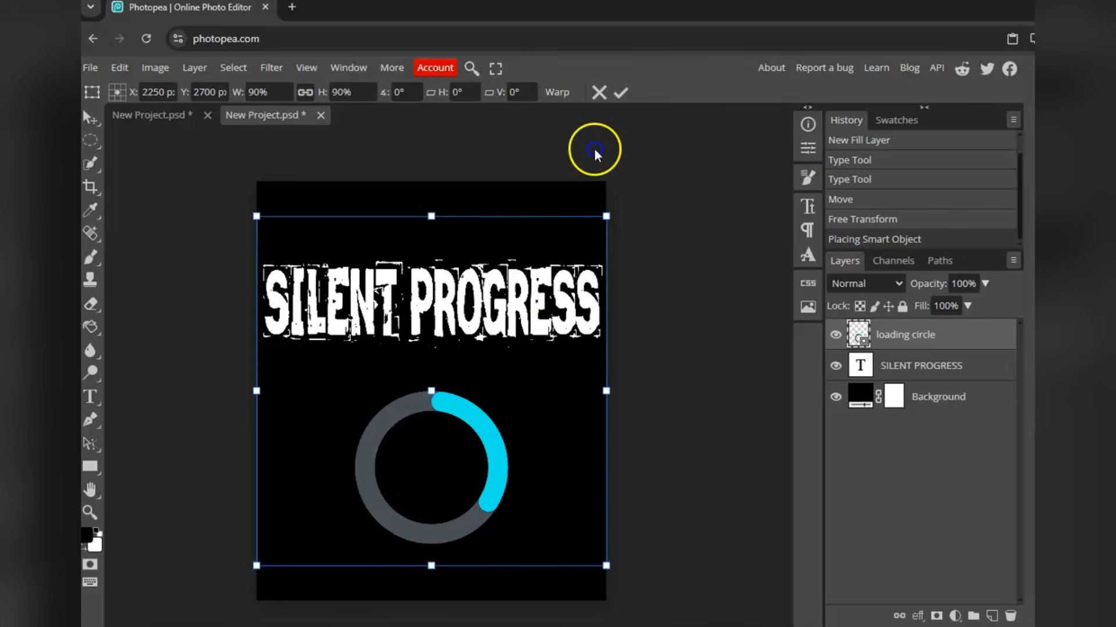
pyautogui.click(630, 93)
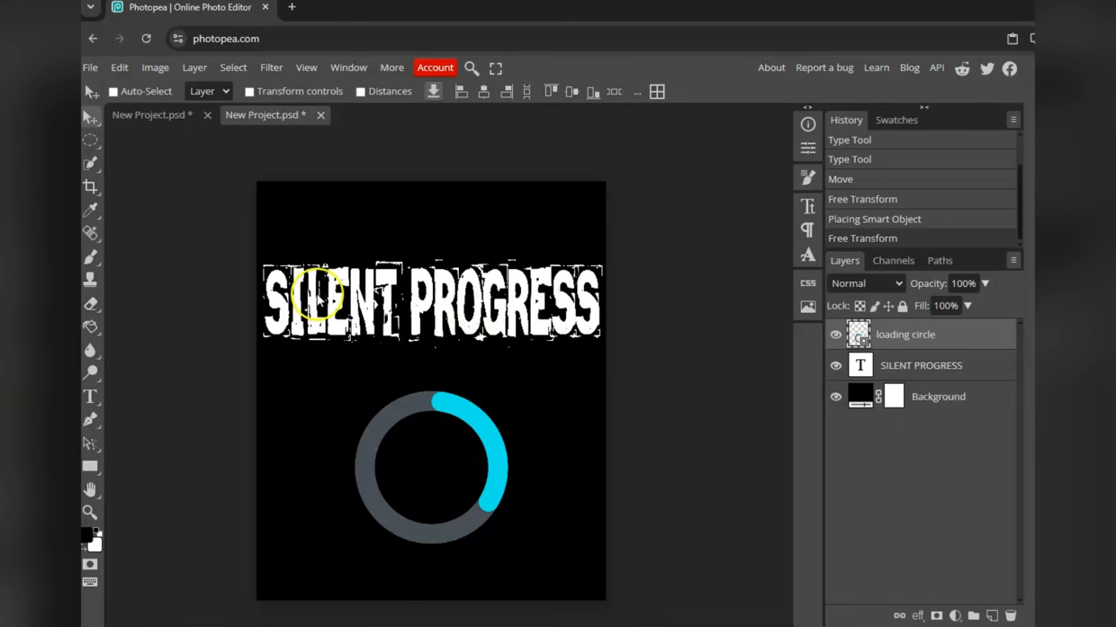
# Add the white text 36% over the loading ring
pyautogui.click(90, 398)
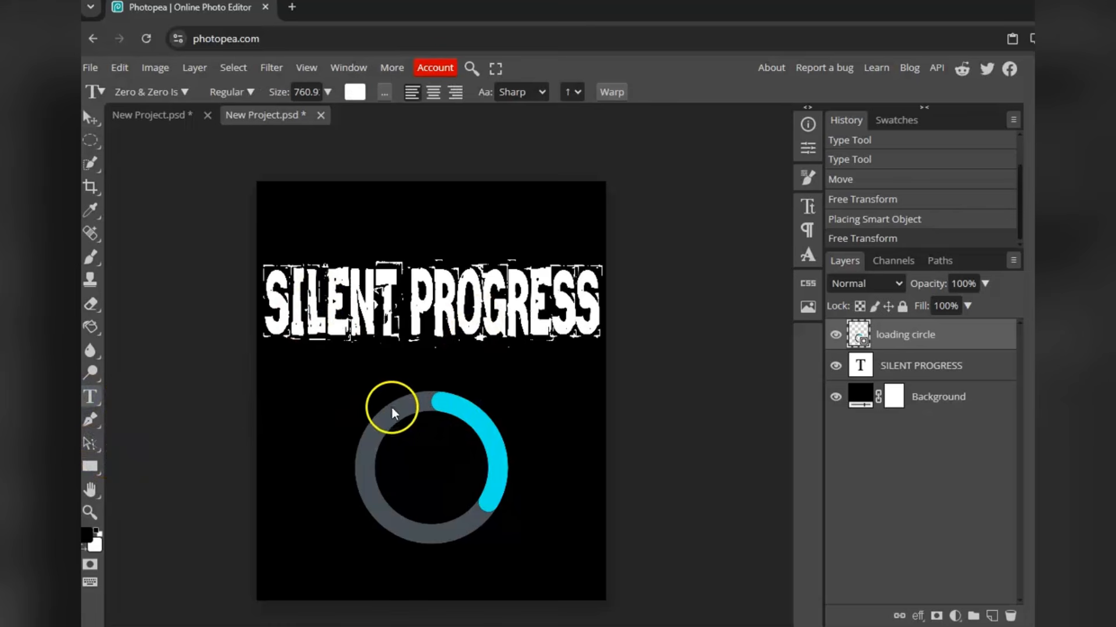
pyautogui.click(412, 459)
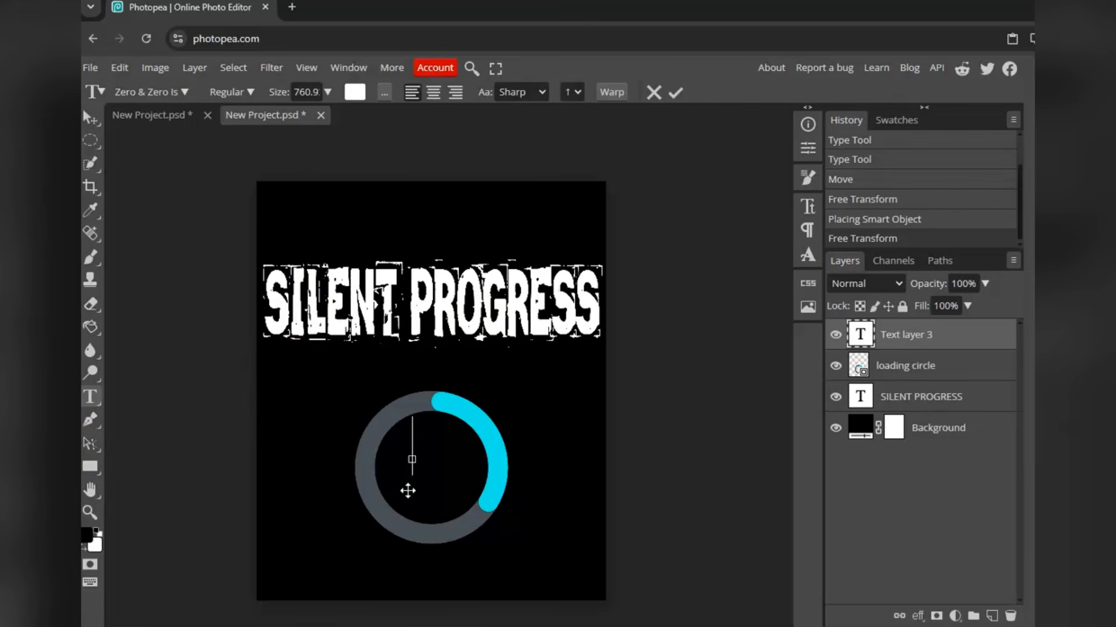
pyautogui.write('36')
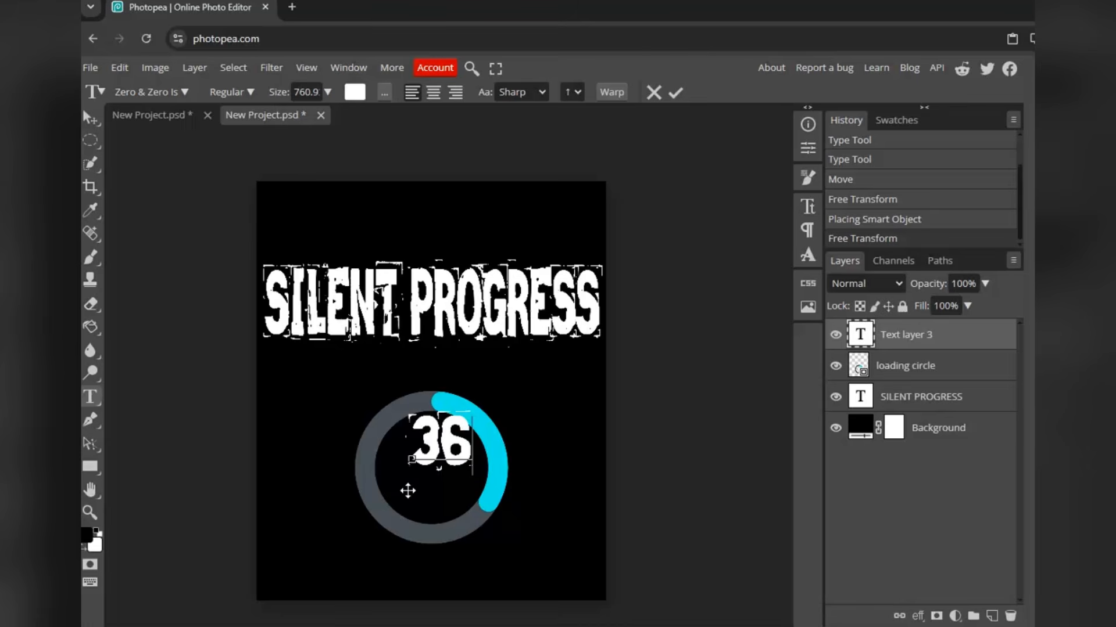
pyautogui.write('%')
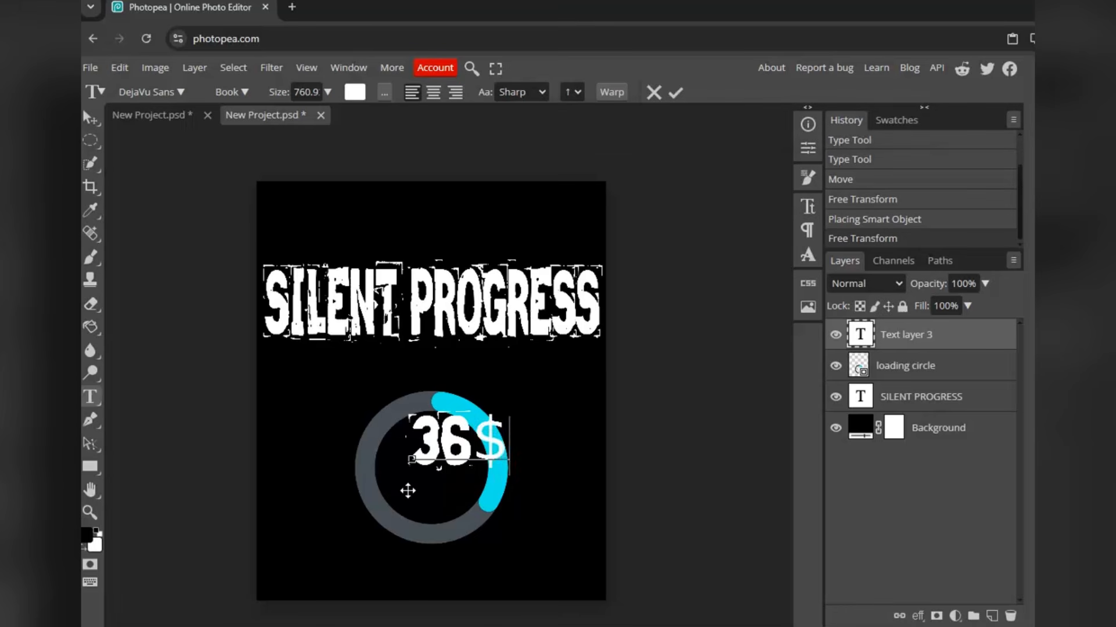
pyautogui.press('BackSpace')
pyautogui.write('%')
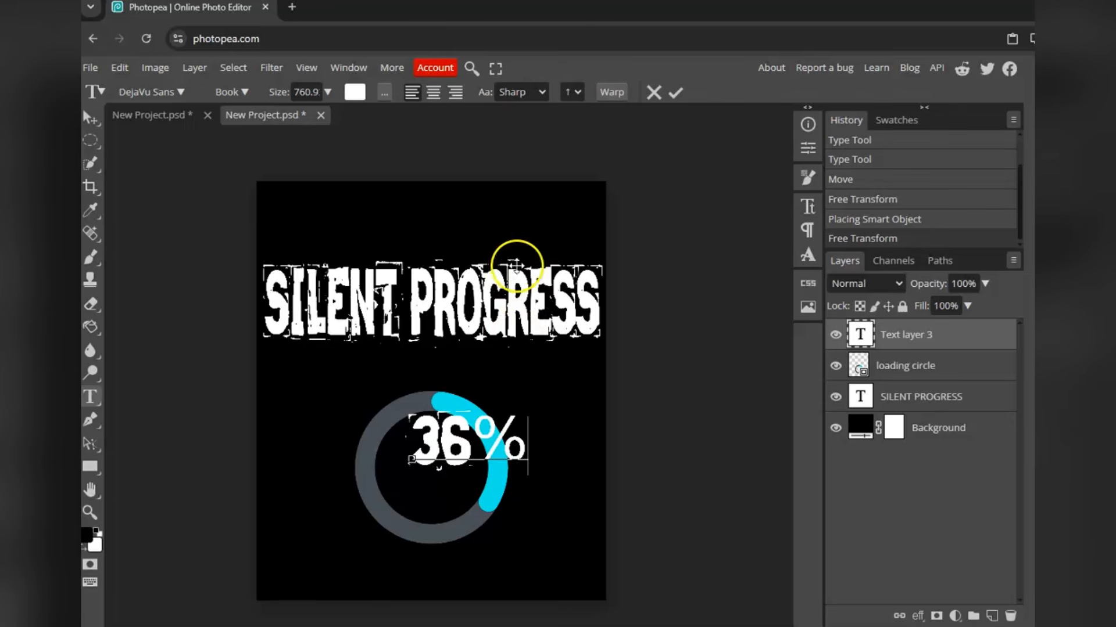
pyautogui.click(674, 92)
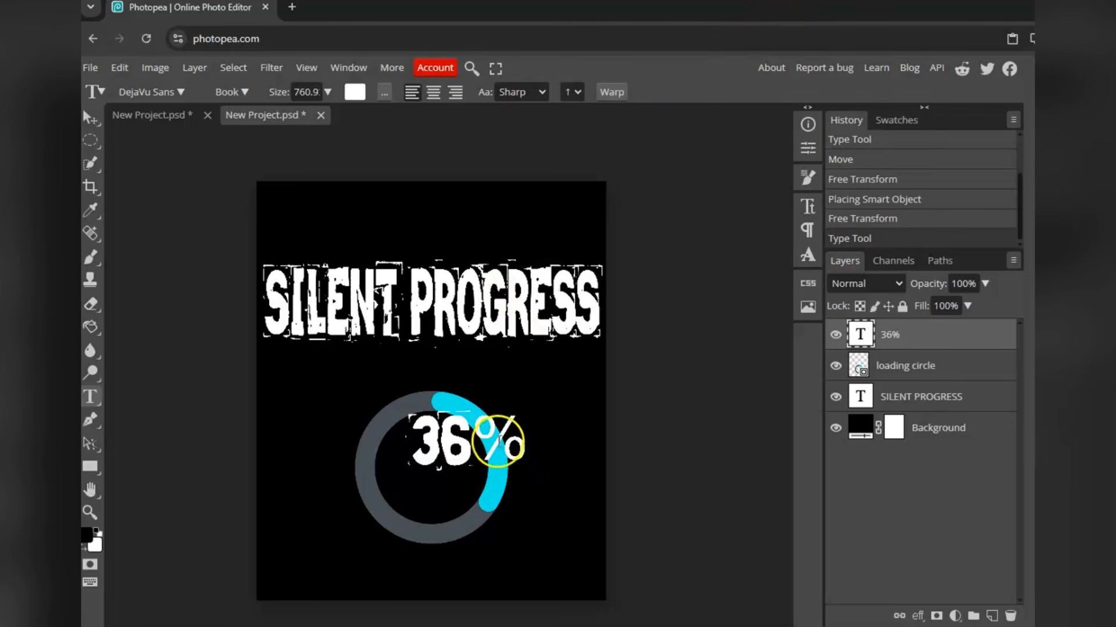
# Scale the 36% text to 79.9% width and 81.28% height and centre it inside the loading ring
pyautogui.click(91, 117)
pyautogui.moveTo(504, 454); pyautogui.dragTo(470, 472)
pyautogui.click(285, 97)
pyautogui.moveTo(482, 490); pyautogui.dragTo(460, 476)
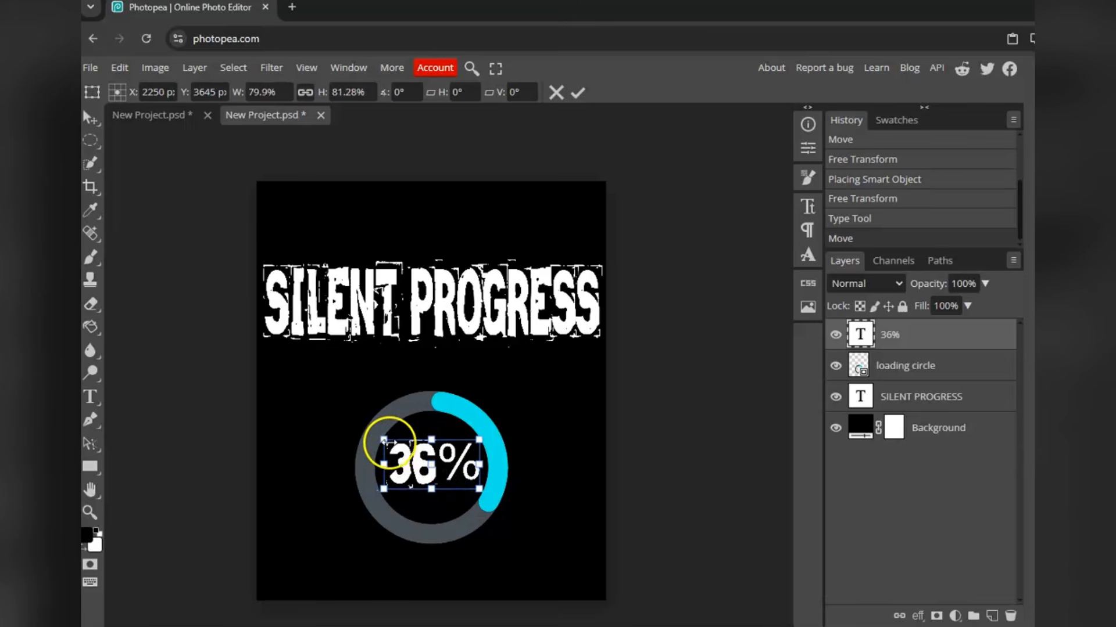
pyautogui.click(573, 94)
pyautogui.click(265, 90)
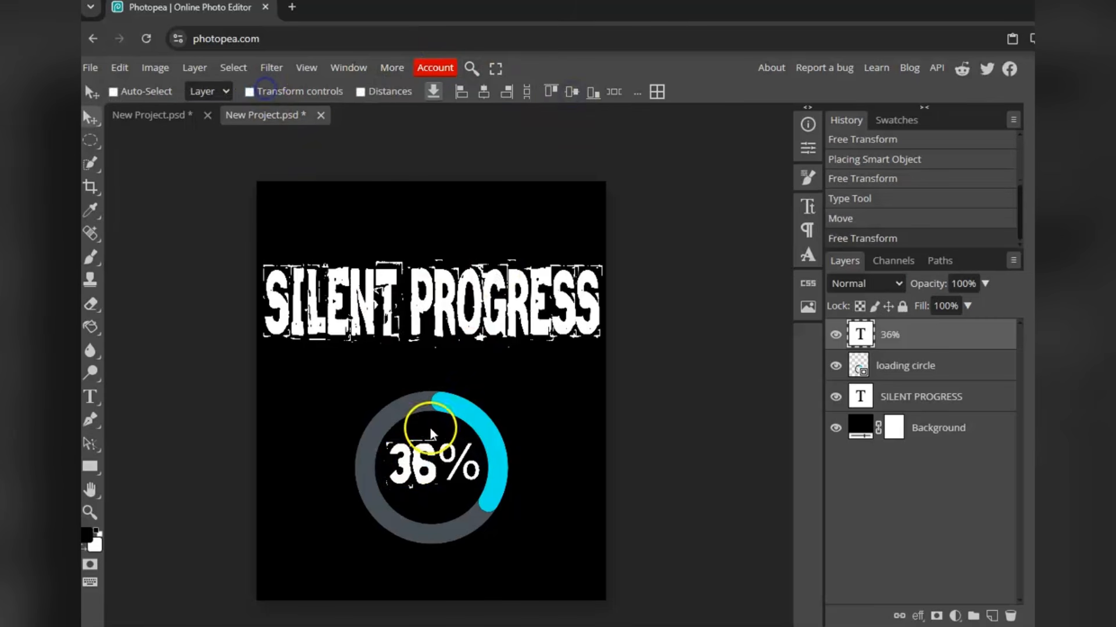
pyautogui.moveTo(410, 490); pyautogui.dragTo(411, 489)
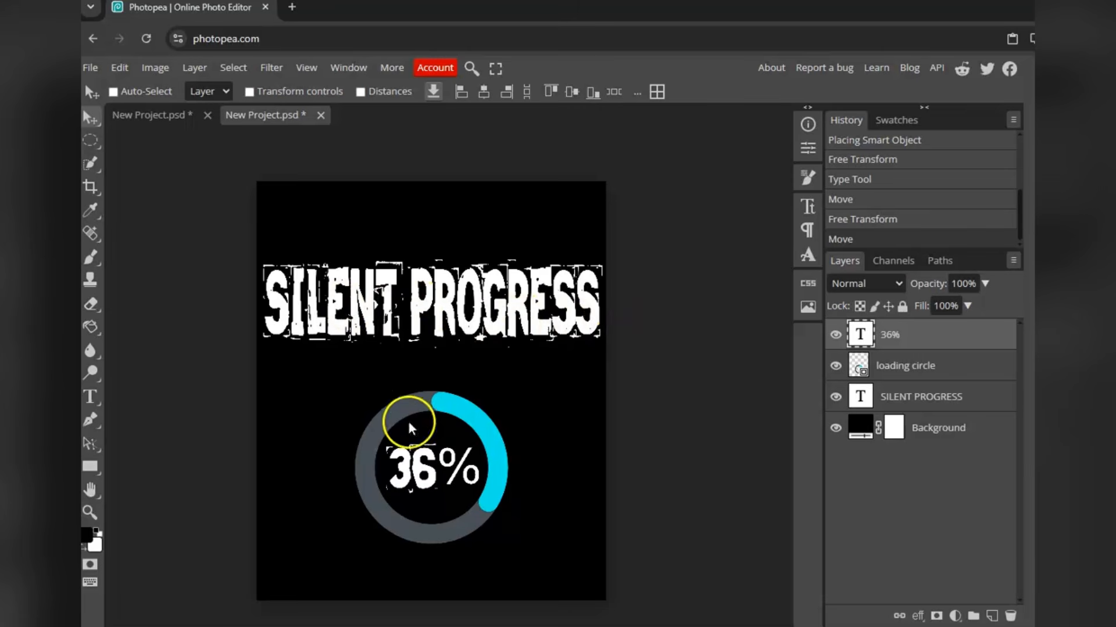
pyautogui.click(432, 462)
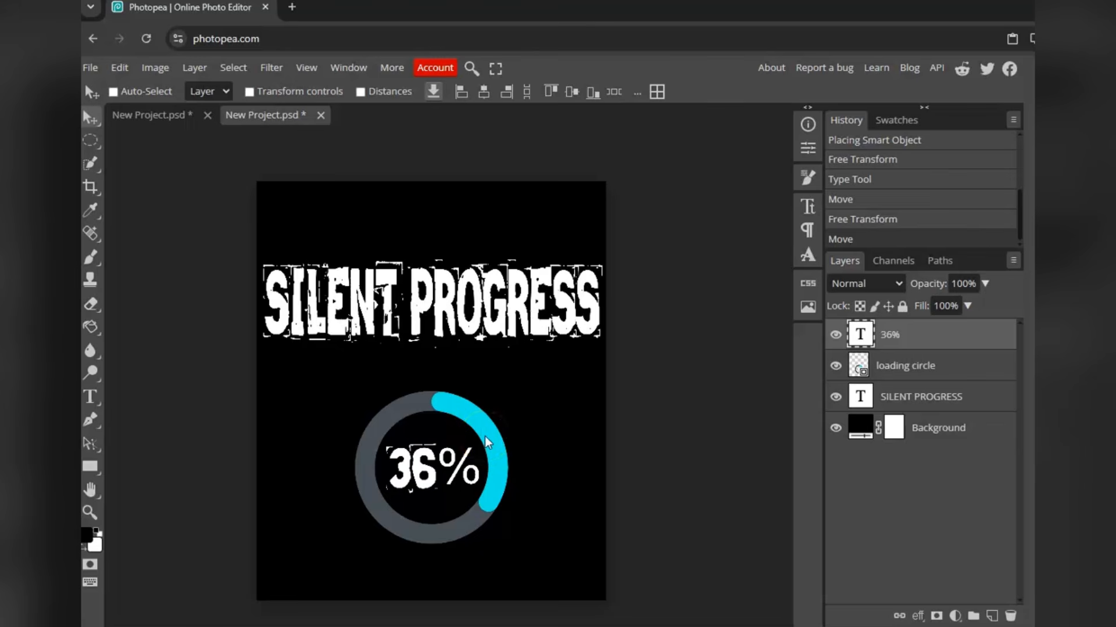
# Sample the cyan of the loading ring with the Eyedropper and copy its hex code 6ce5e8
pyautogui.click(93, 212)
pyautogui.click(469, 415)
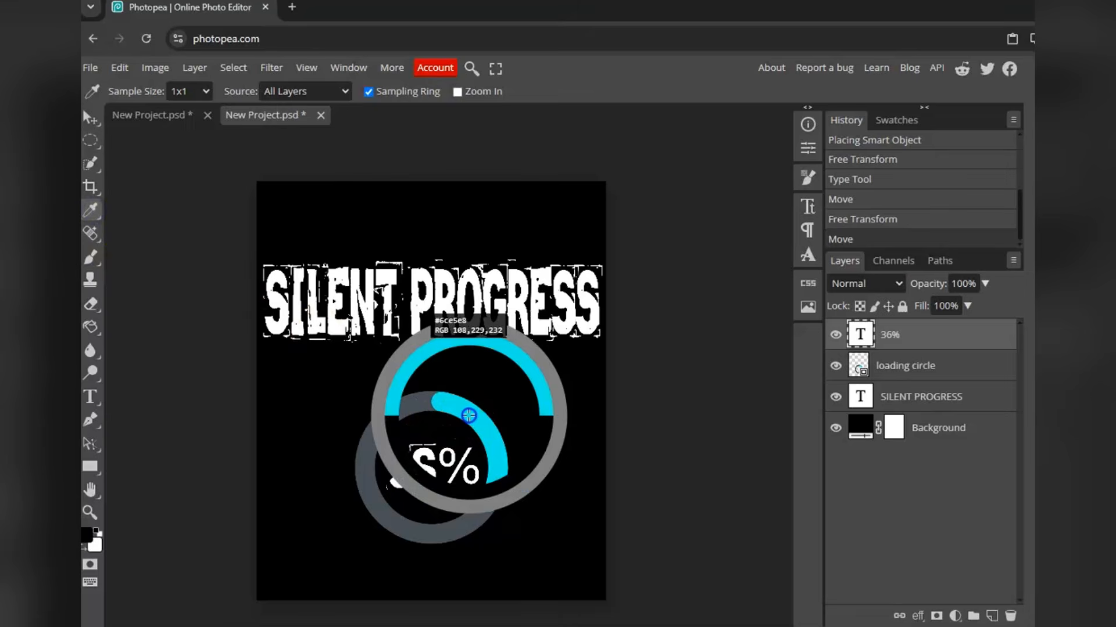
pyautogui.click(88, 542)
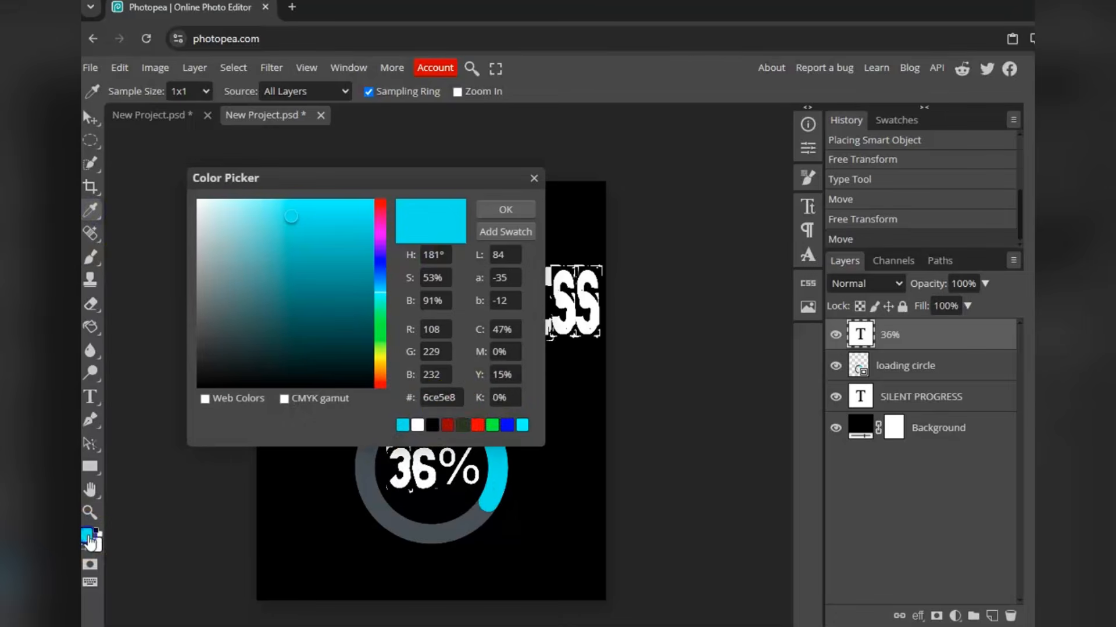
pyautogui.doubleClick(448, 399)
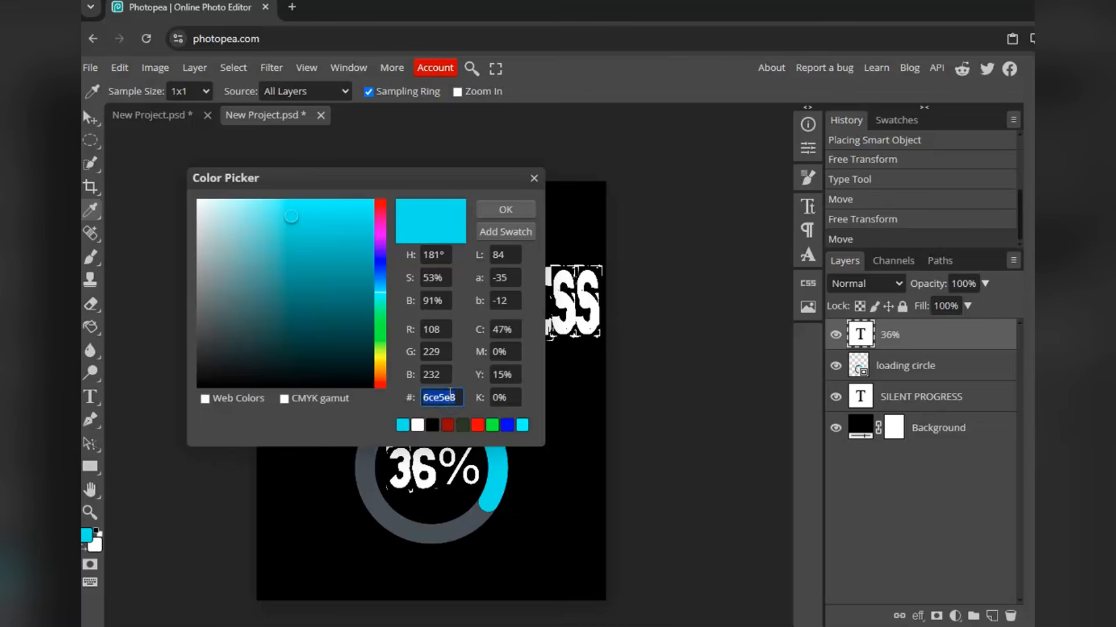
pyautogui.click(534, 179)
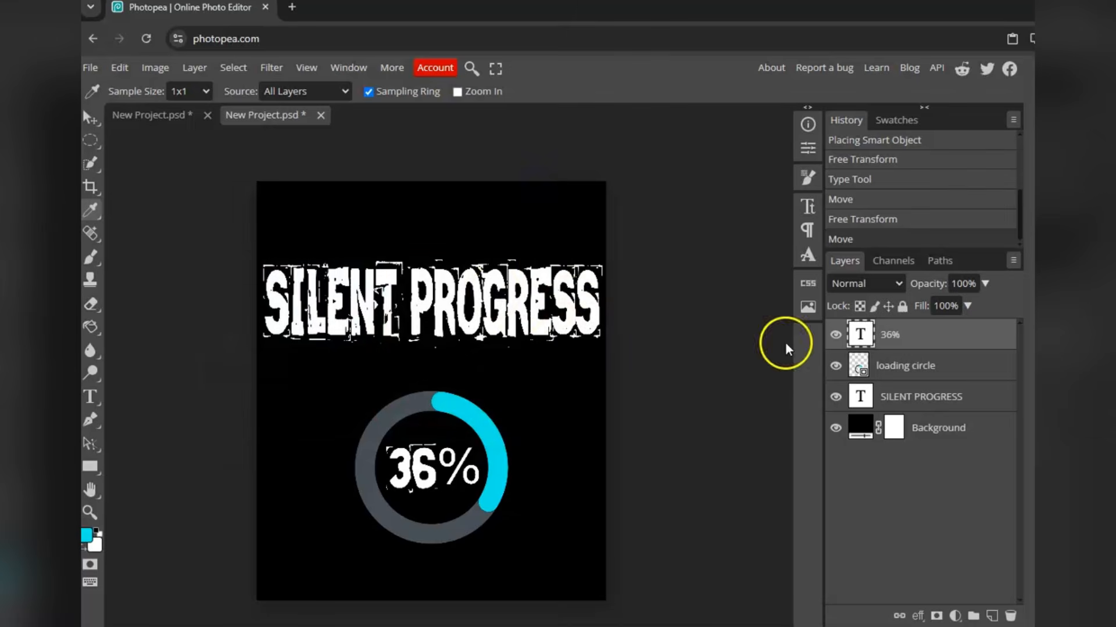
# Add an outside stroke to the SILENT PROGRESS text layer with colour 6ce5e8 and a size of 6 px
pyautogui.click(948, 397)
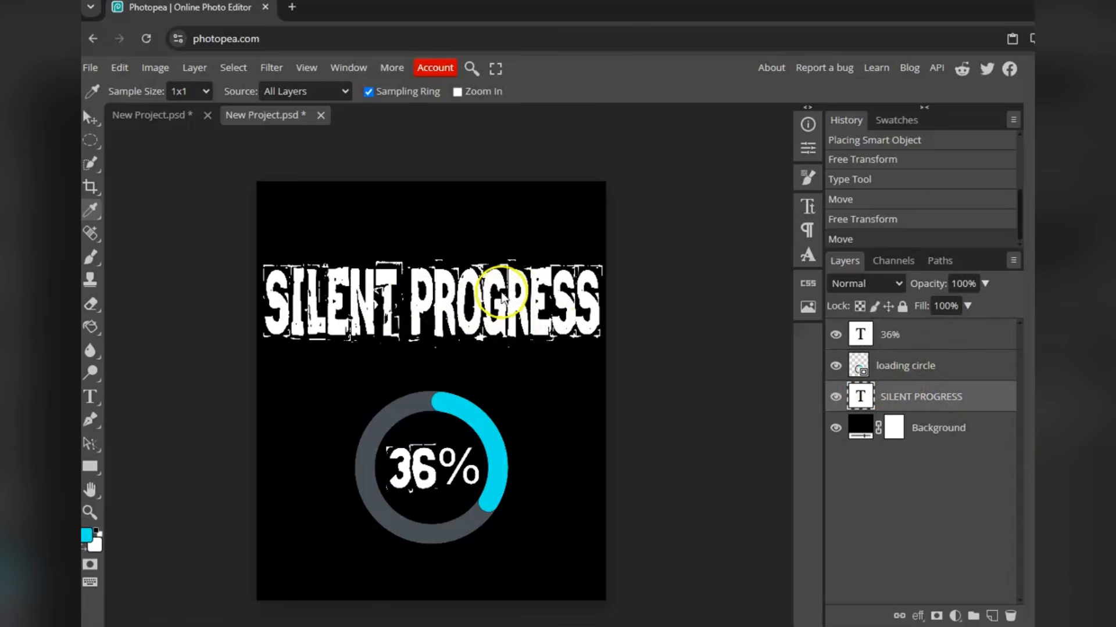
pyautogui.doubleClick(858, 404)
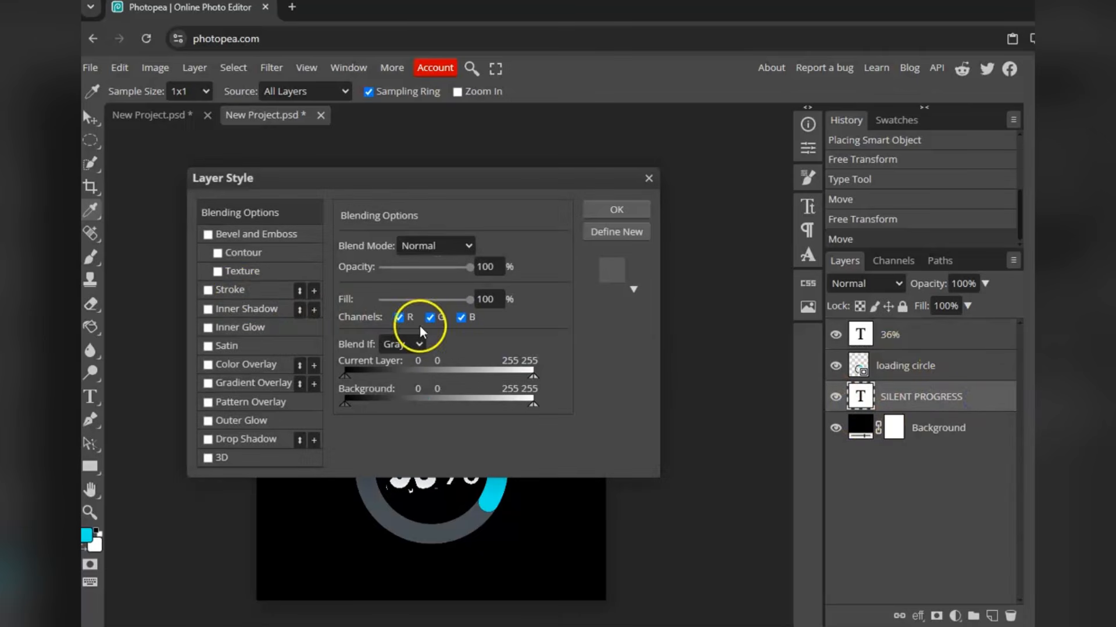
pyautogui.moveTo(500, 180); pyautogui.dragTo(909, 169)
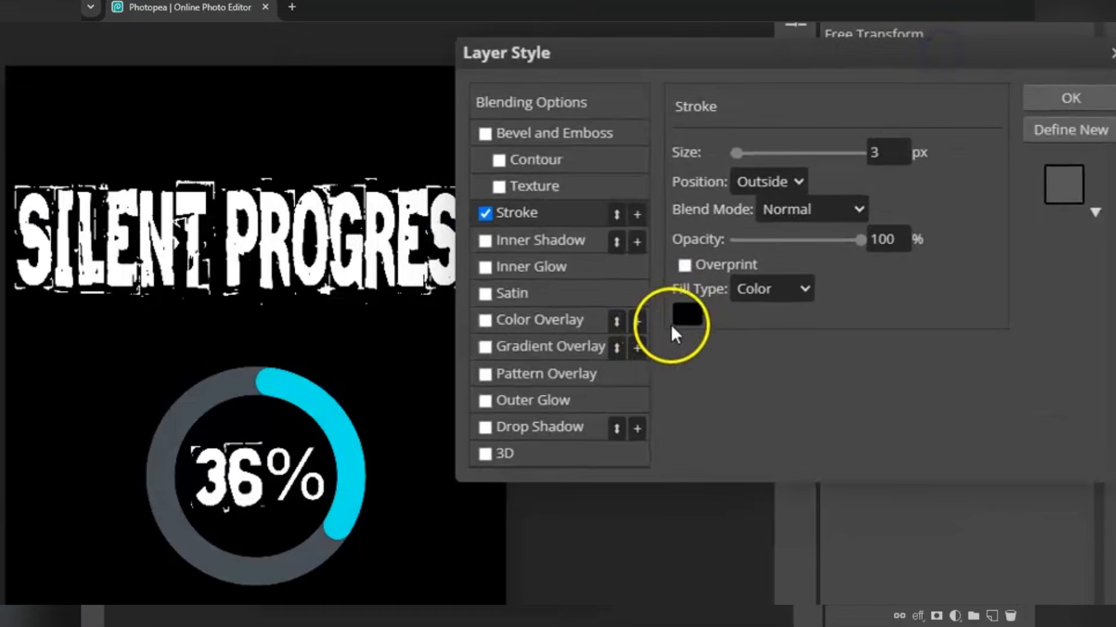
pyautogui.click(681, 321)
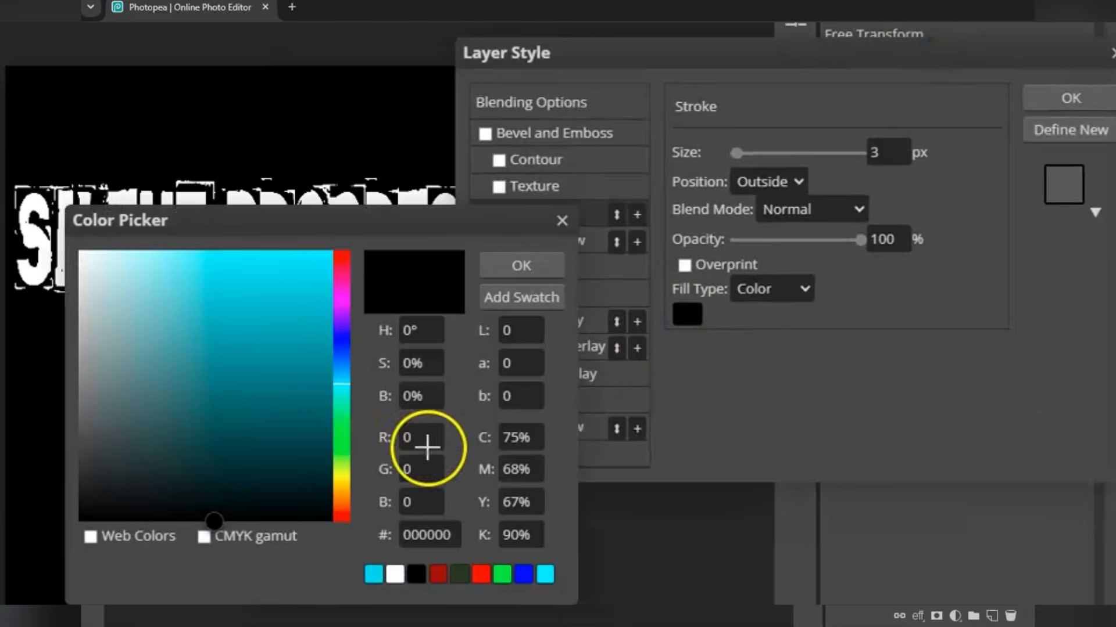
pyautogui.click(433, 532)
pyautogui.write('6ce5e8')
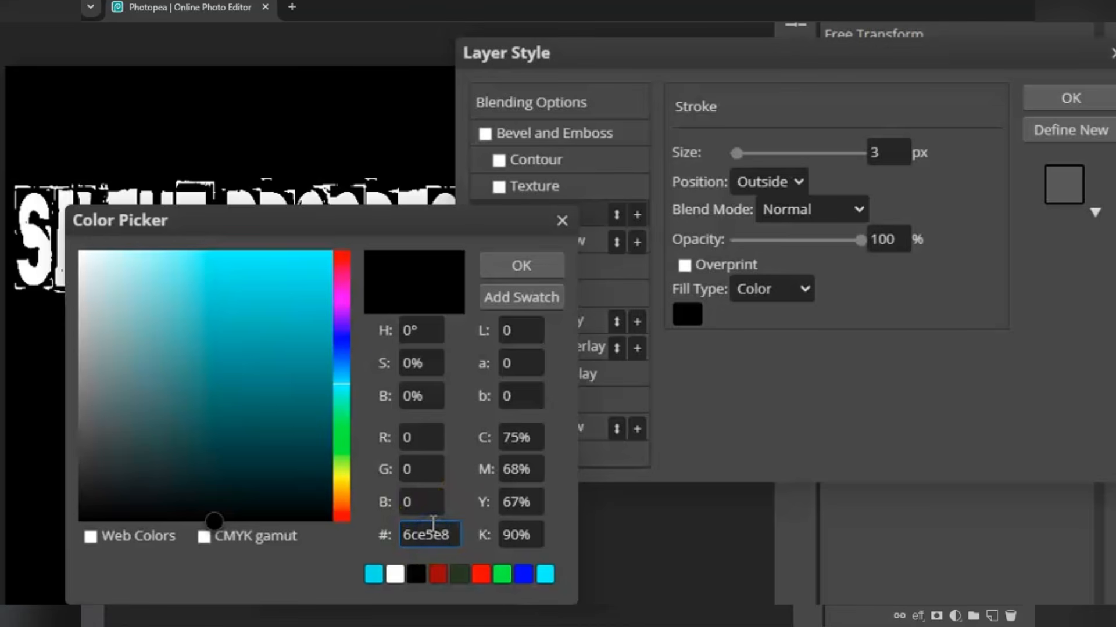
pyautogui.press('Return')
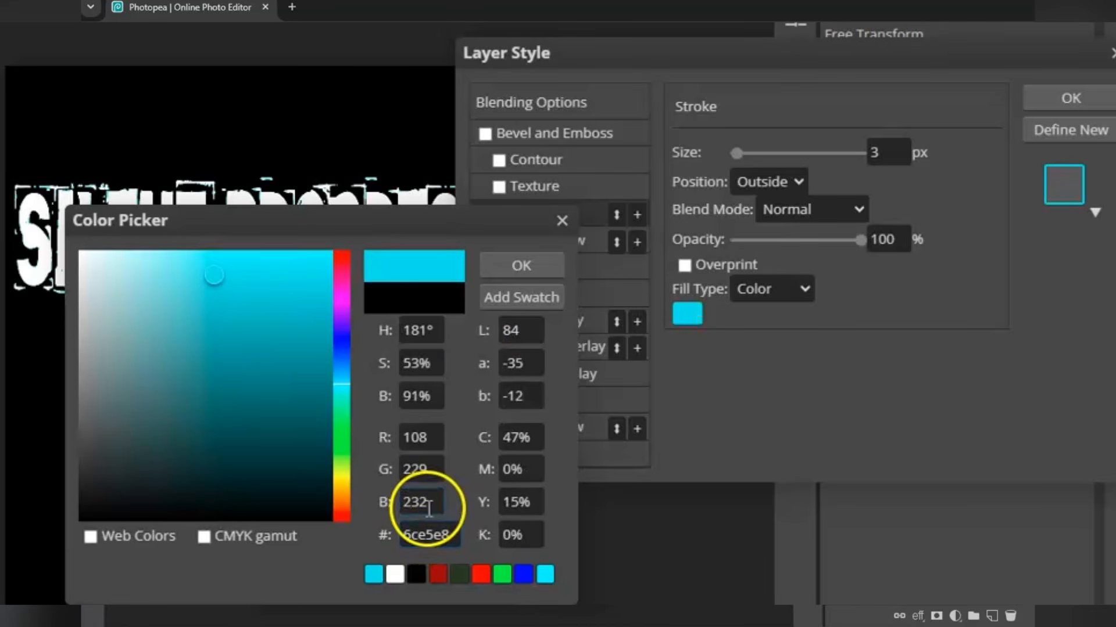
pyautogui.click(533, 266)
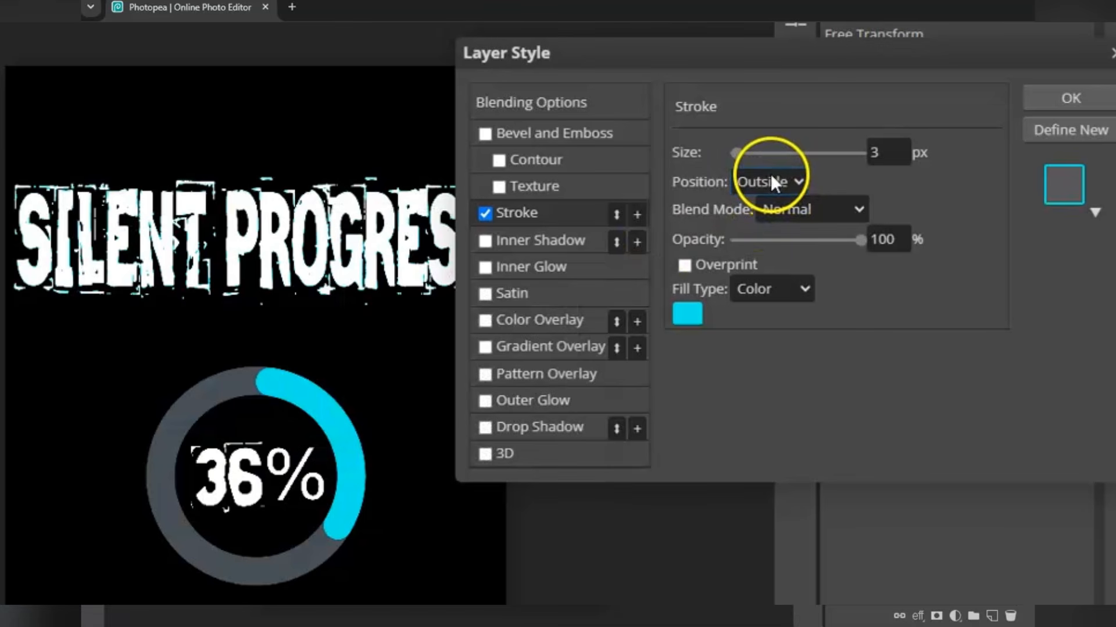
pyautogui.click(883, 158)
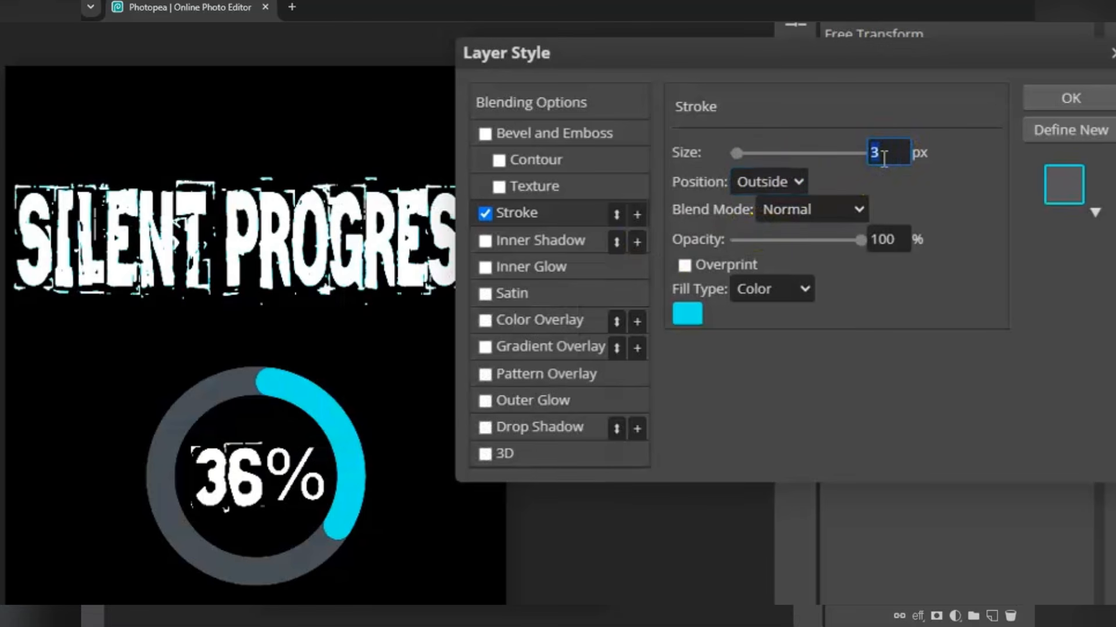
pyautogui.click(883, 121)
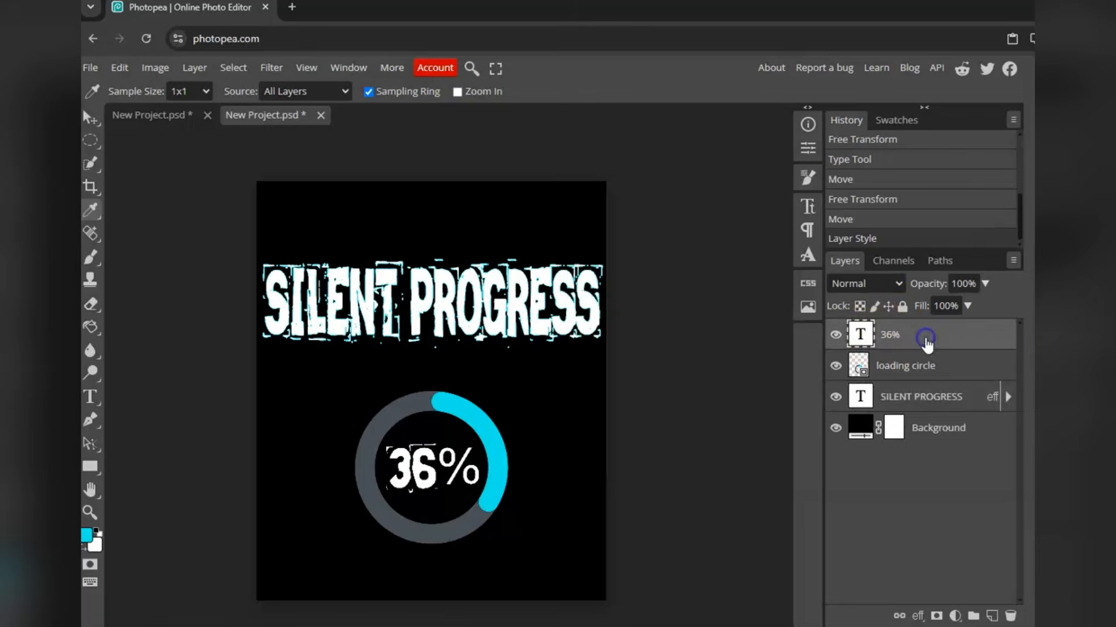
# Add the same 6 px outside cyan stroke to the 36% text layer
pyautogui.doubleClick(921, 341)
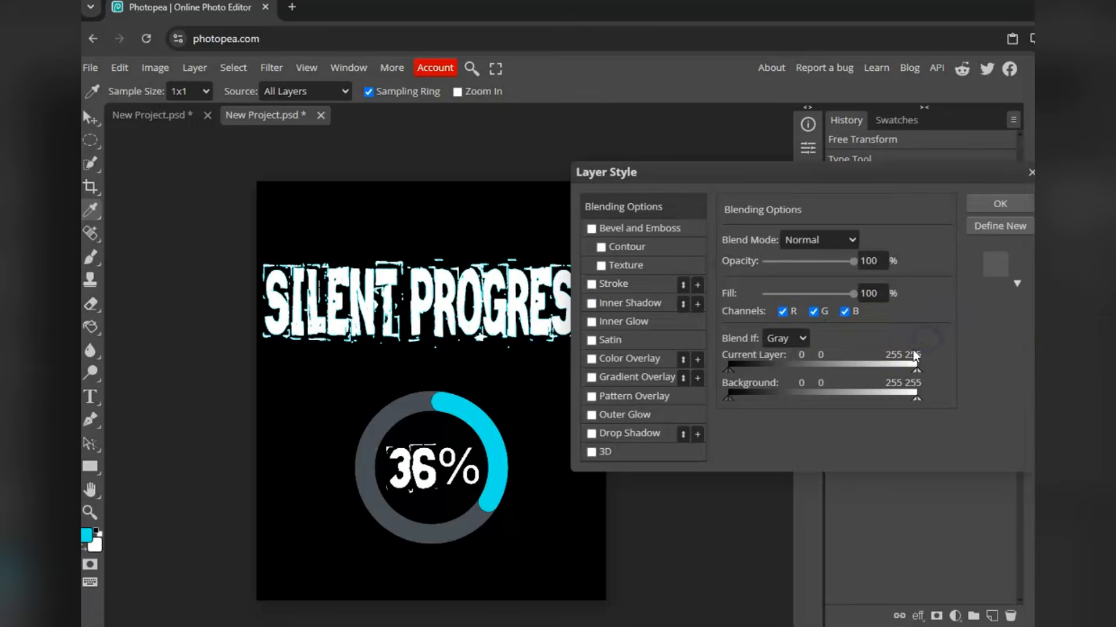
pyautogui.click(615, 285)
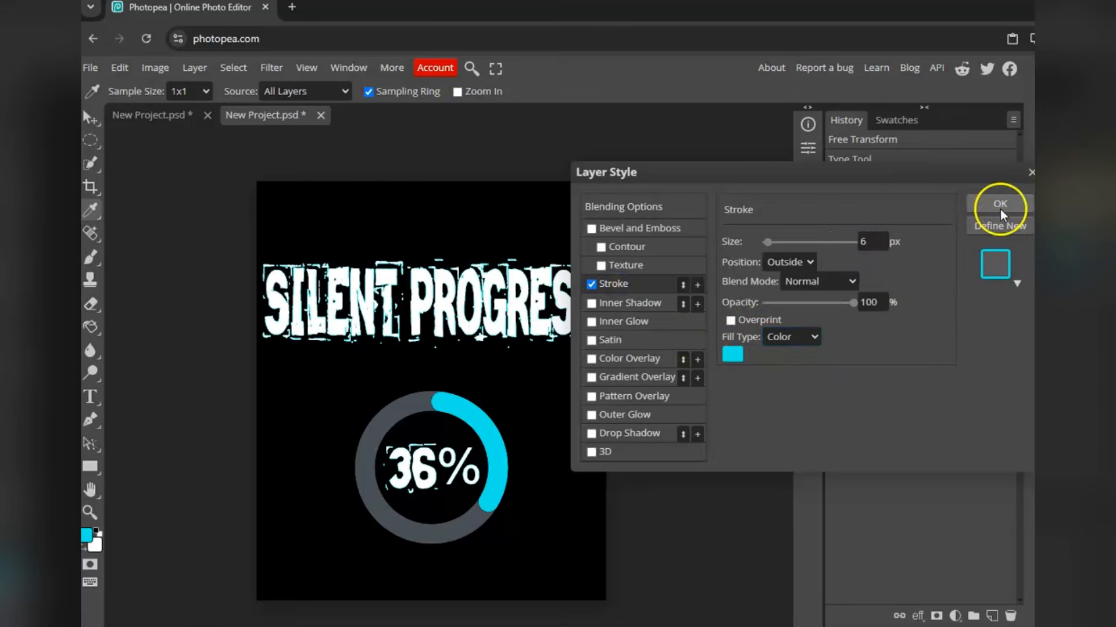
pyautogui.click(1000, 209)
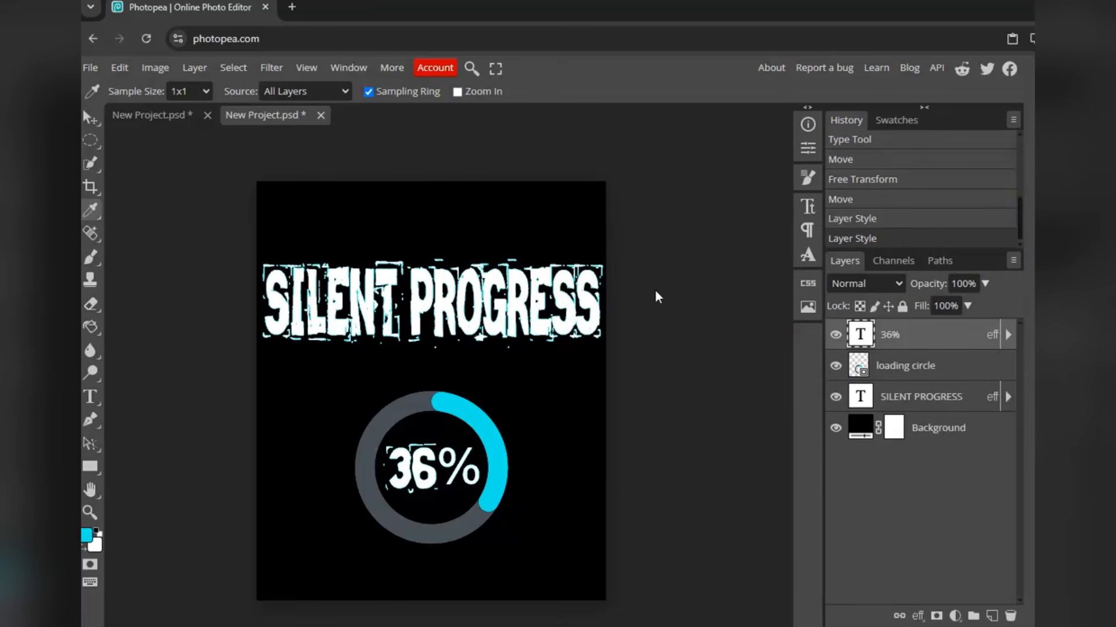
# Hide the black background layer and export the design as a transparent PNG at 4500 x 5400 px and 100% quality
pyautogui.click(836, 429)
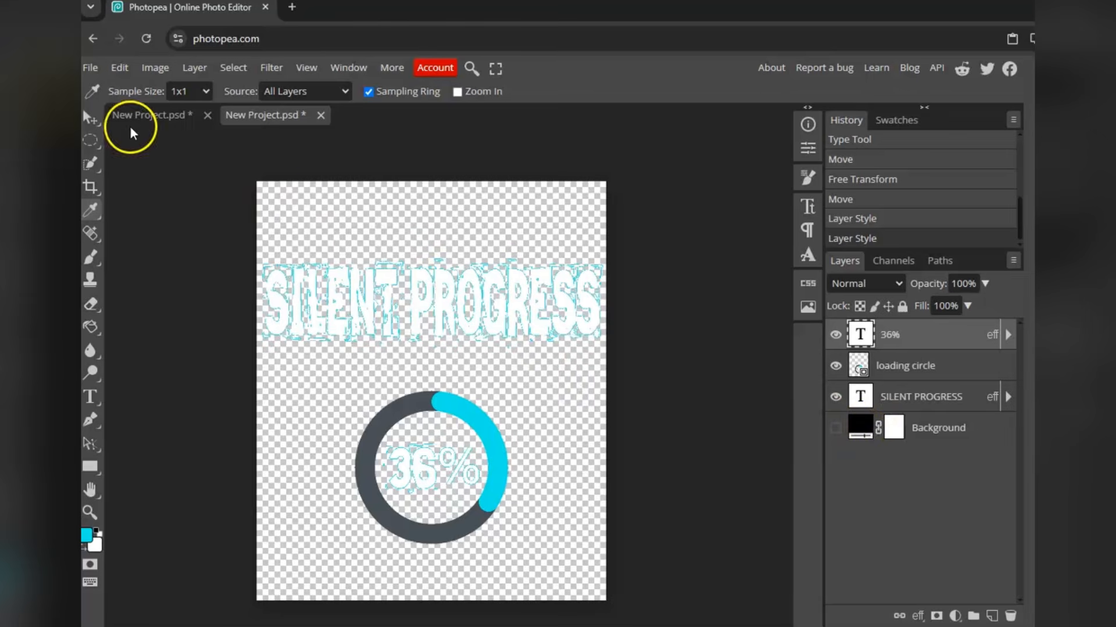
pyautogui.click(90, 67)
pyautogui.click(152, 294)
pyautogui.click(214, 286)
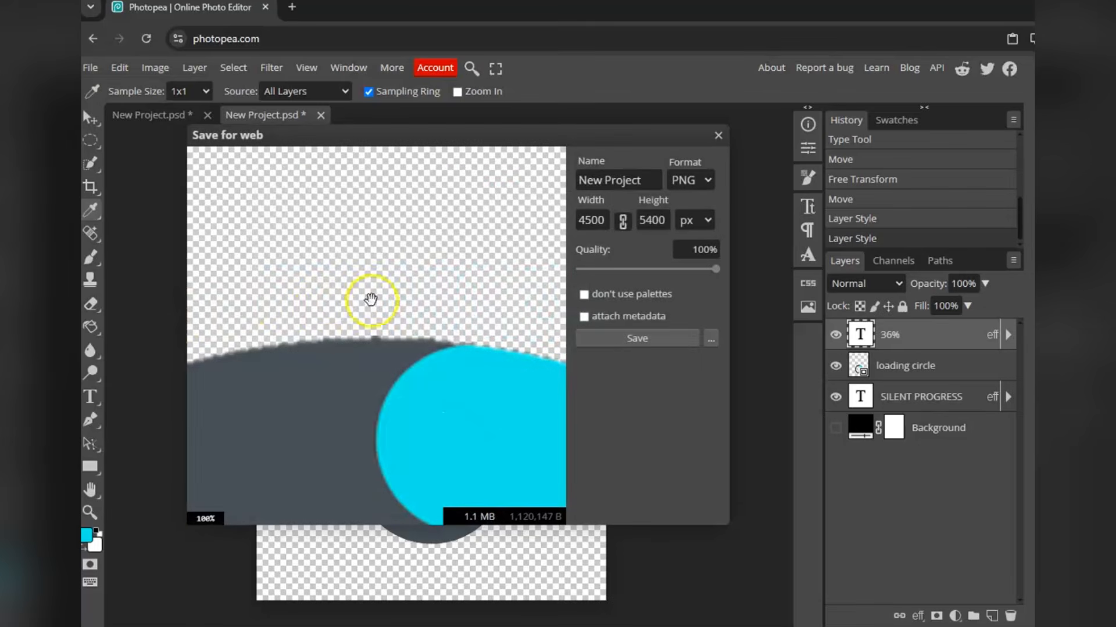
pyautogui.click(599, 336)
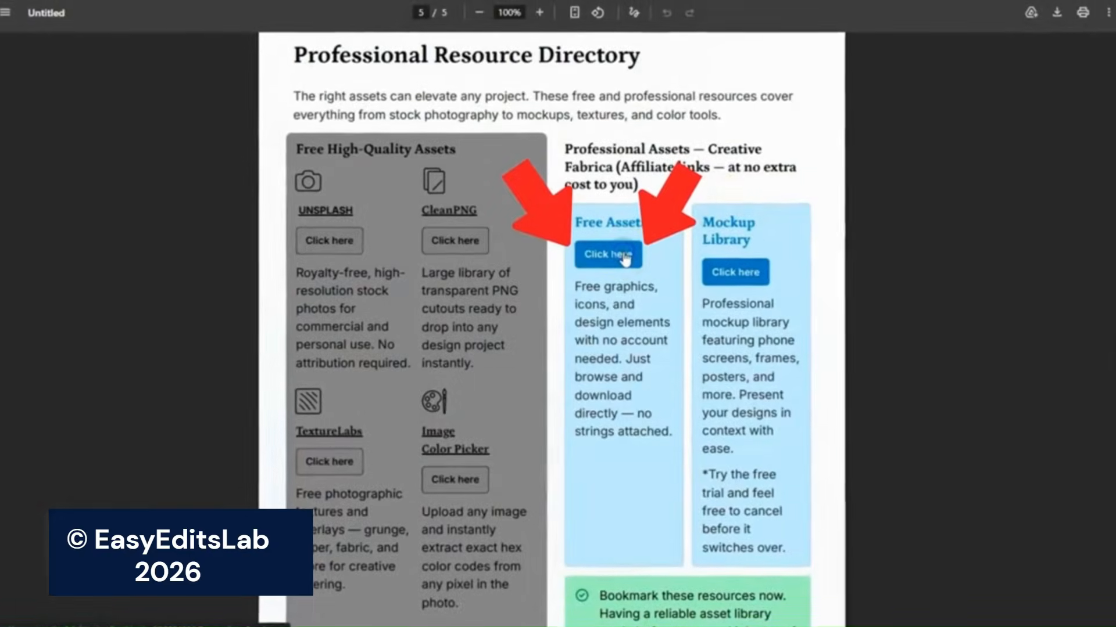
# Switch to the resource directory PDF and open its Free Assets link to the Creative Fabrica freebies page
pyautogui.click(623, 254)
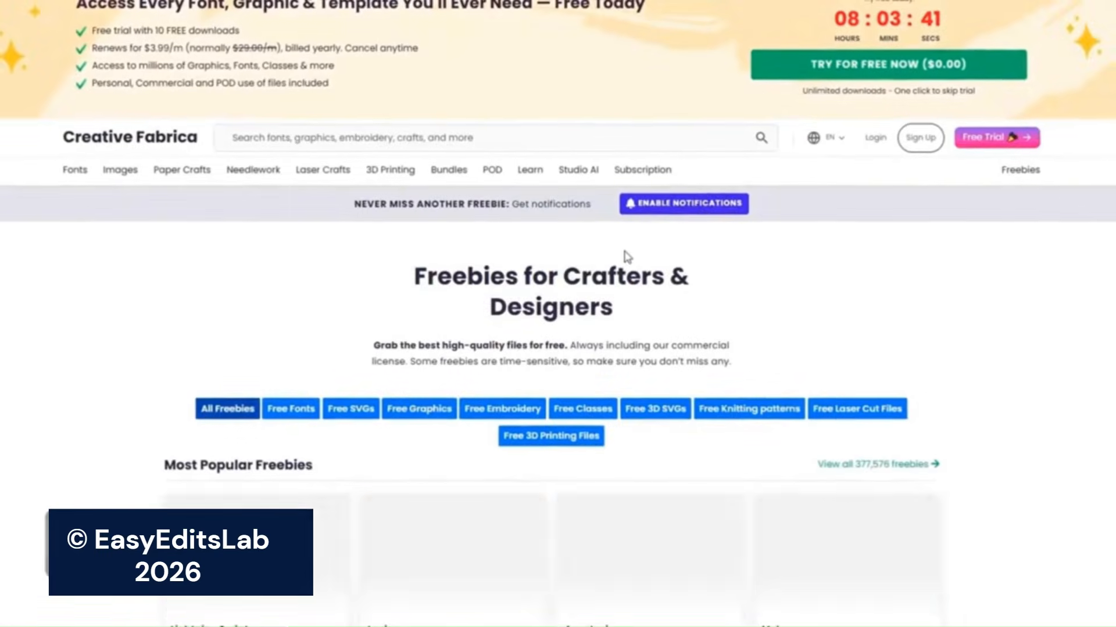